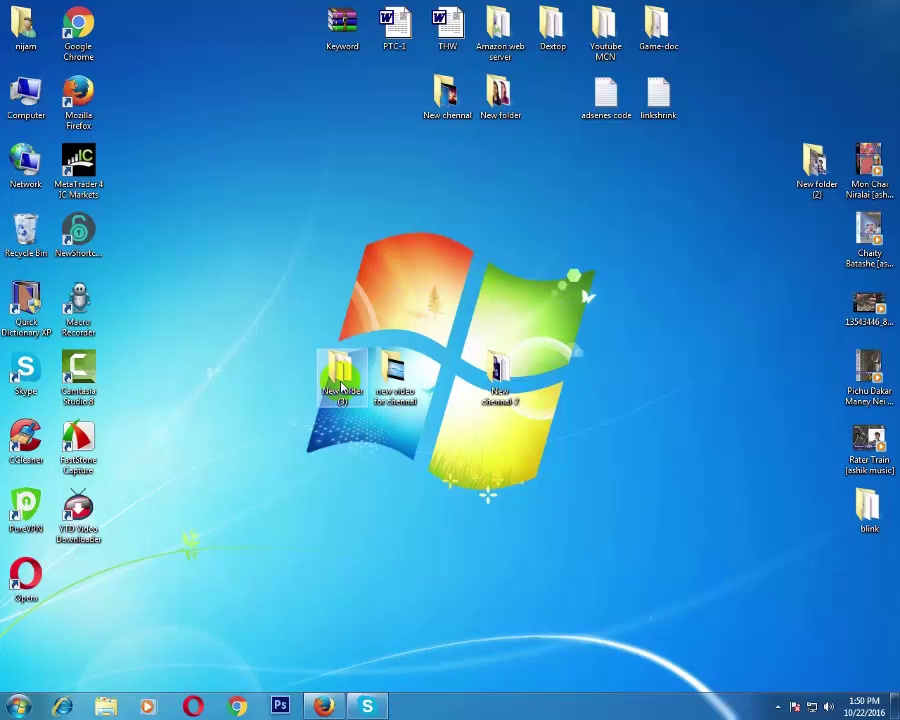
# Switch to Firefox and open the Google AdSense ad units page in the current tab
pyautogui.click(324, 706)
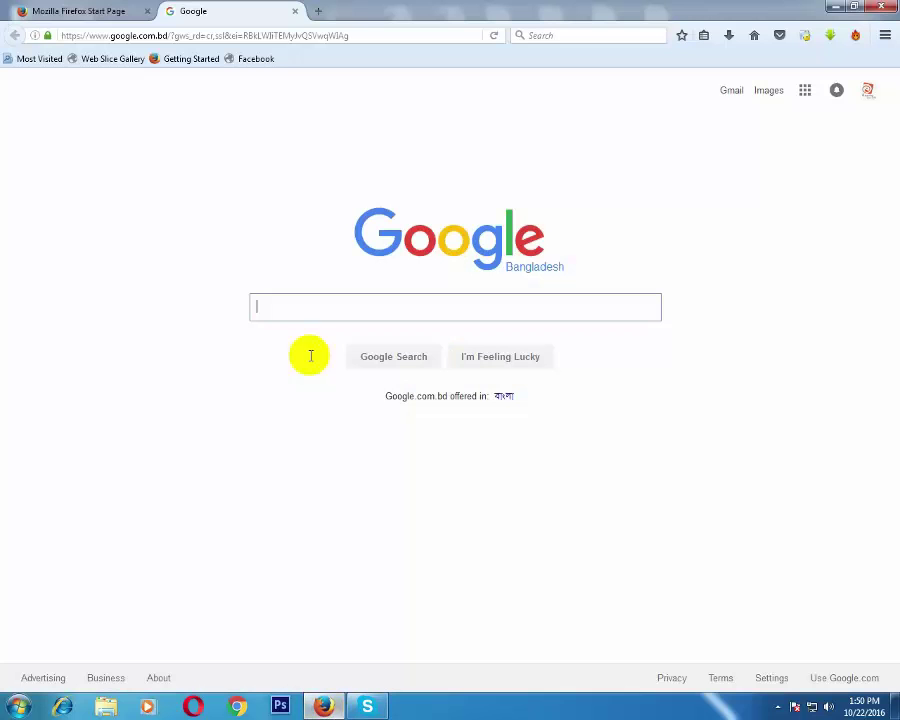
pyautogui.click(250, 35)
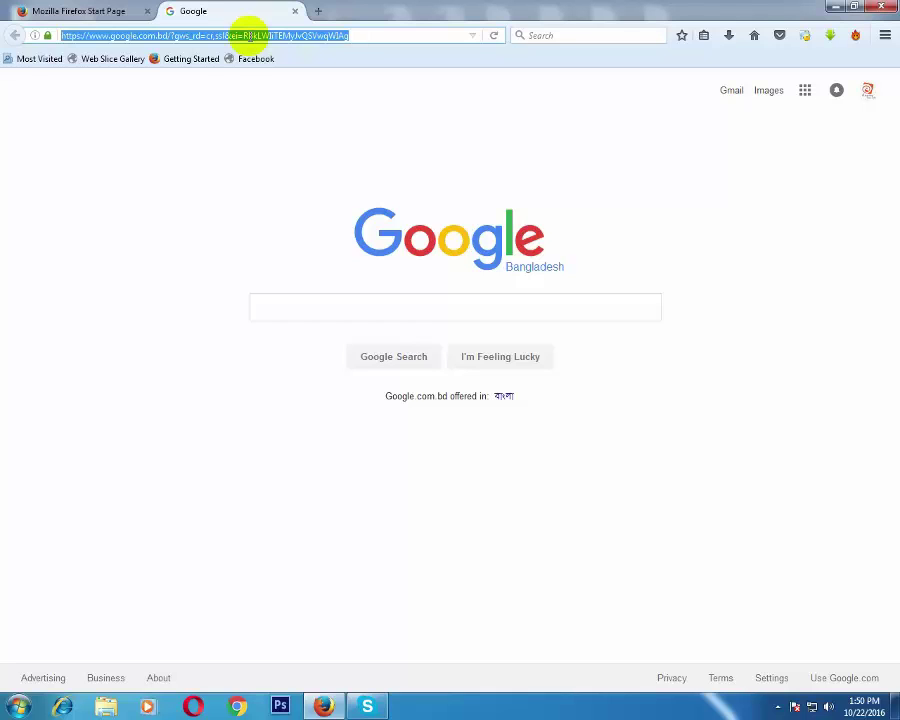
pyautogui.write('ads')
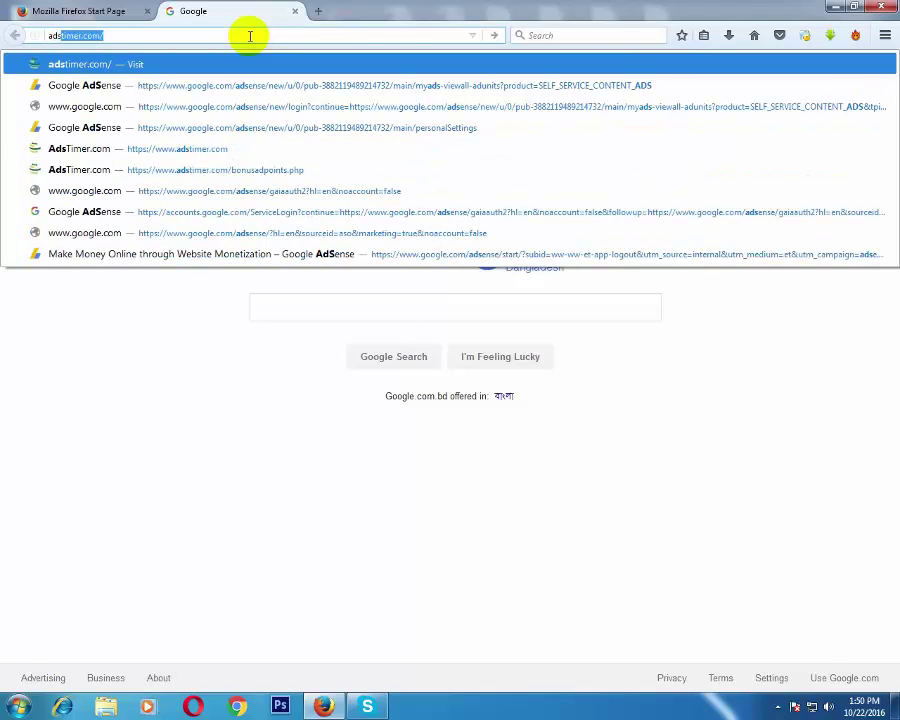
pyautogui.click(183, 85)
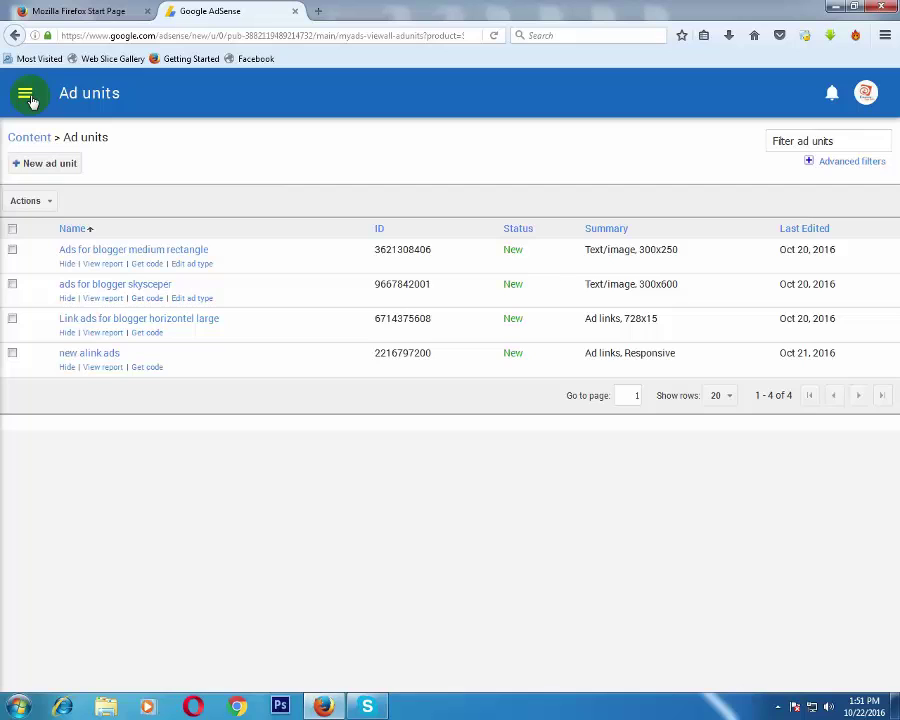
# Open the AdSense account information page in the account settings
pyautogui.click(25, 95)
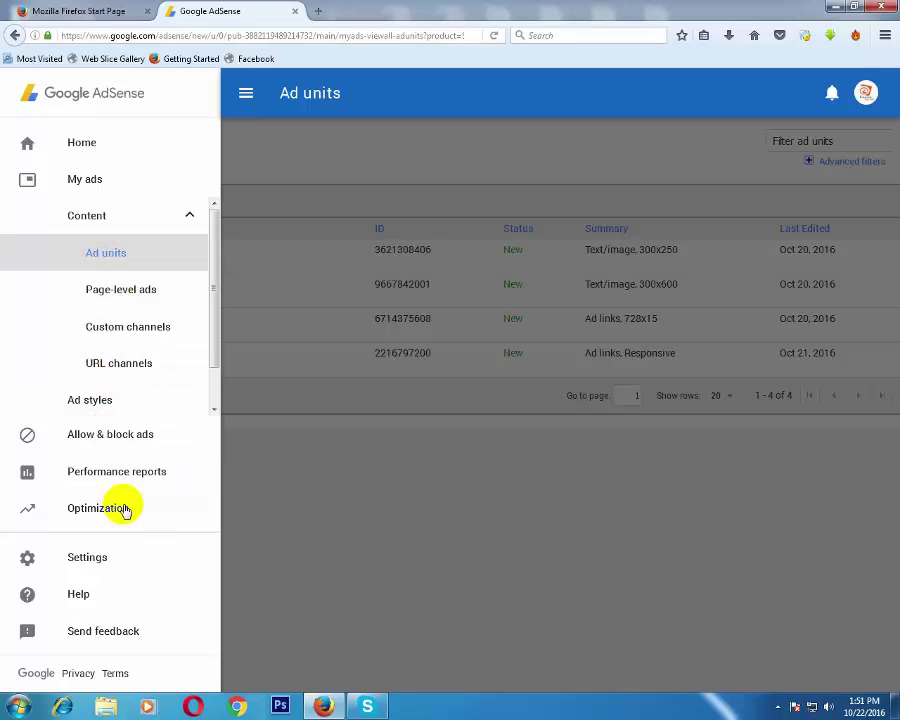
pyautogui.click(109, 570)
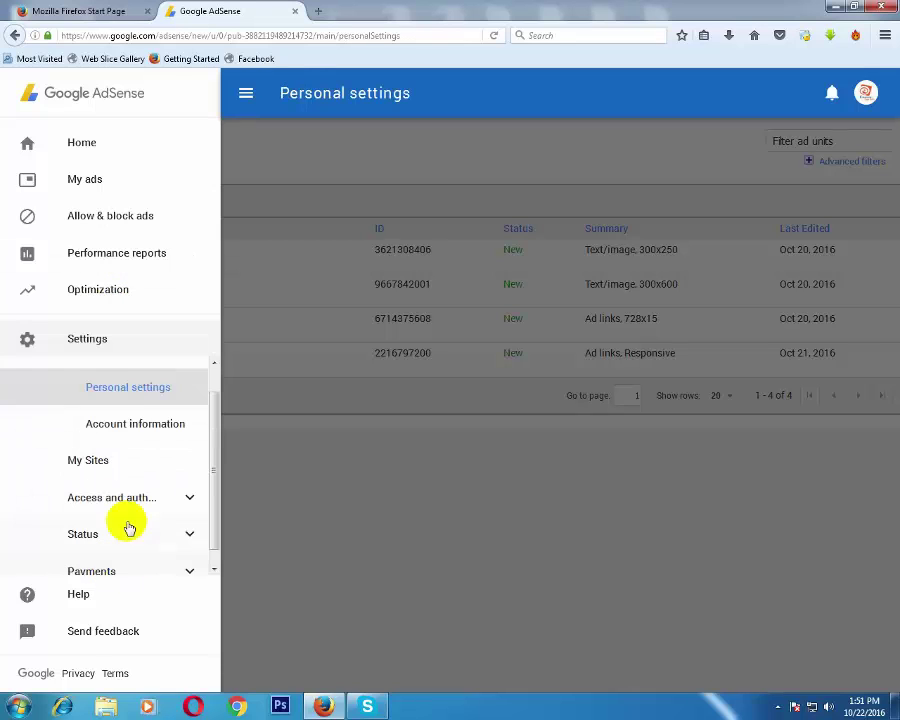
pyautogui.click(135, 430)
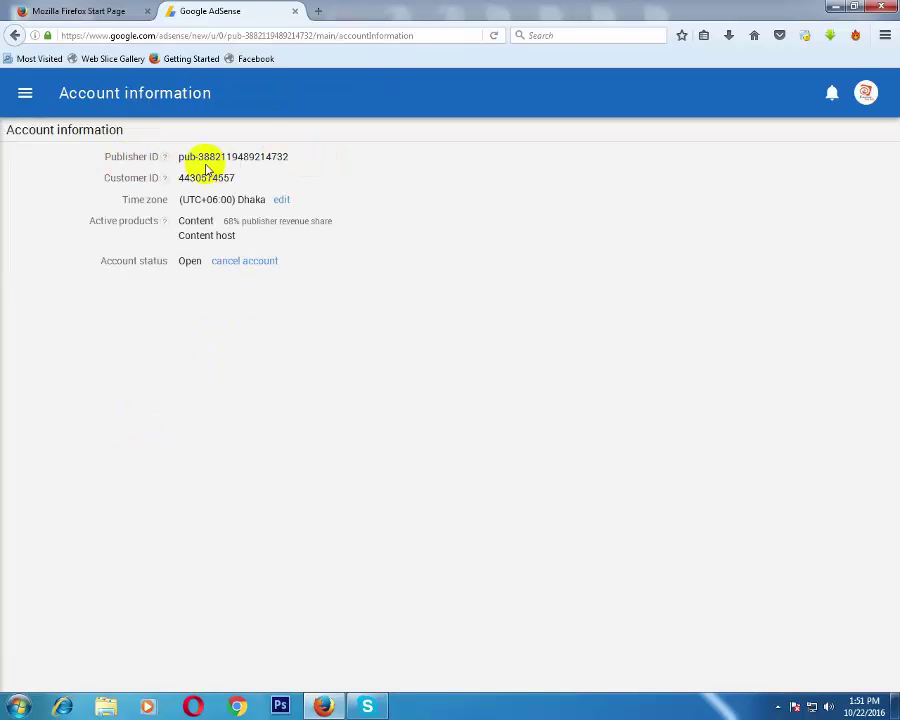
# Copy the numeric part of the publisher ID, without the "pub-" prefix
pyautogui.moveTo(288, 162); pyautogui.dragTo(197, 161)
pyautogui.click(290, 159)
pyautogui.moveTo(290, 160); pyautogui.dragTo(201, 161)
pyautogui.rightClick(204, 160)
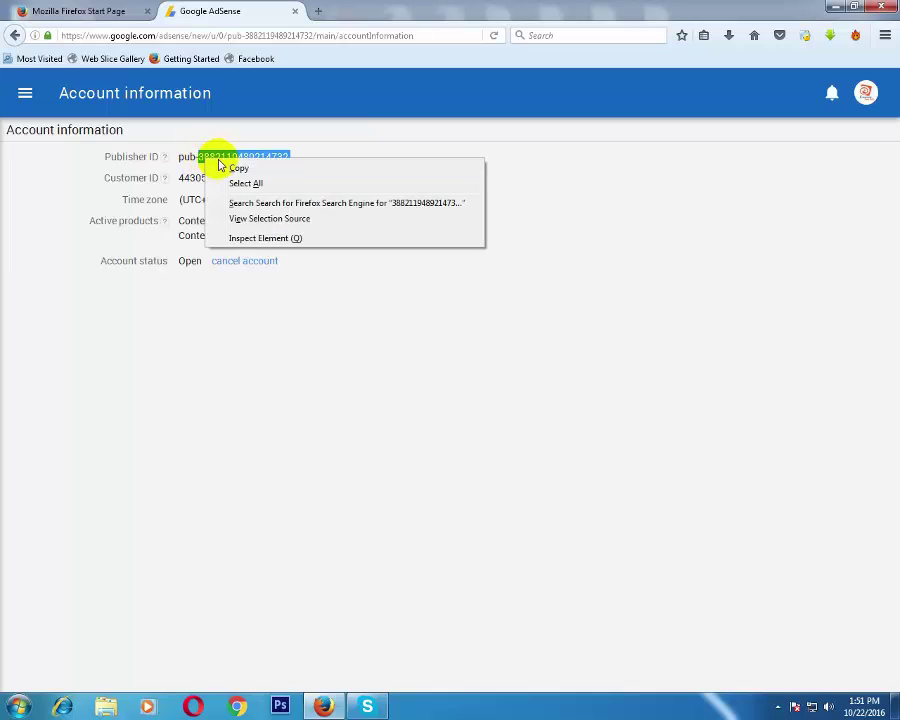
pyautogui.click(230, 168)
# Open a new Notepad document, paste the publisher number into it, and minimize the note
pyautogui.click(20, 705)
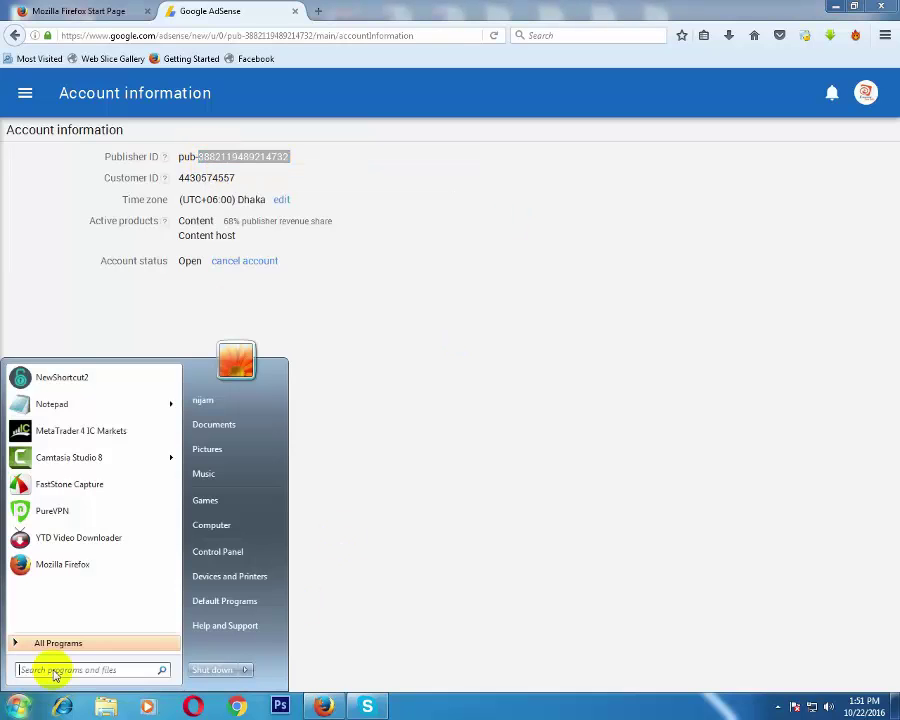
pyautogui.click(80, 404)
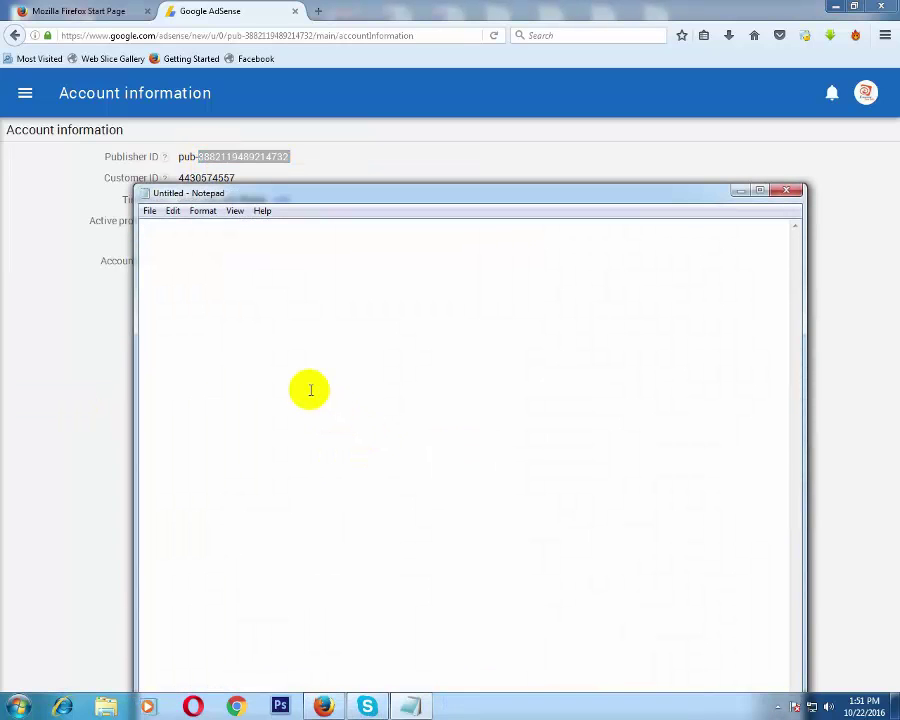
pyautogui.hotkey('ctrl', 'v')
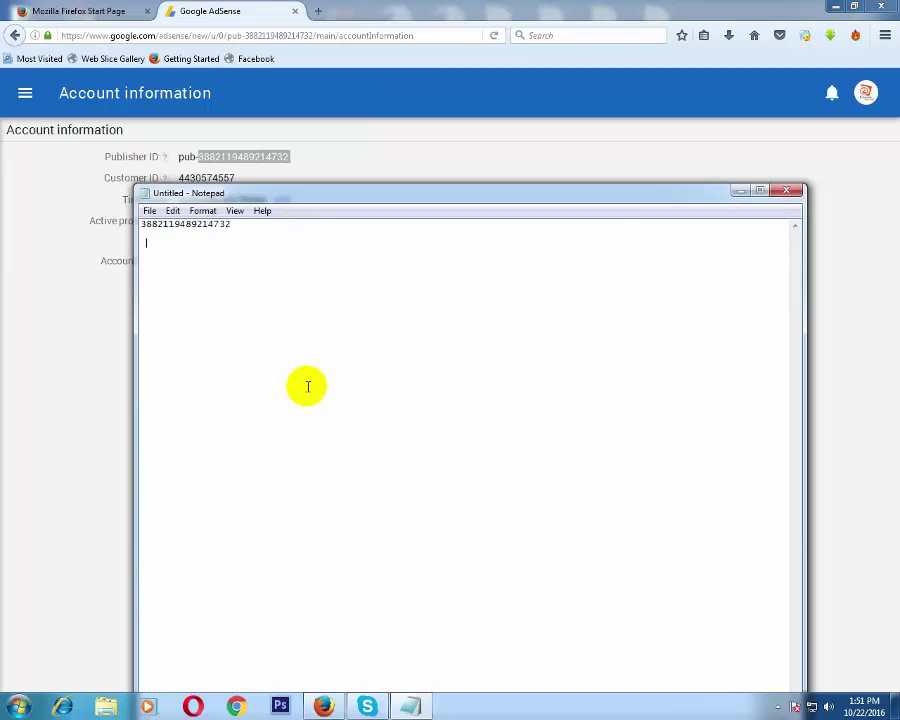
pyautogui.click(737, 190)
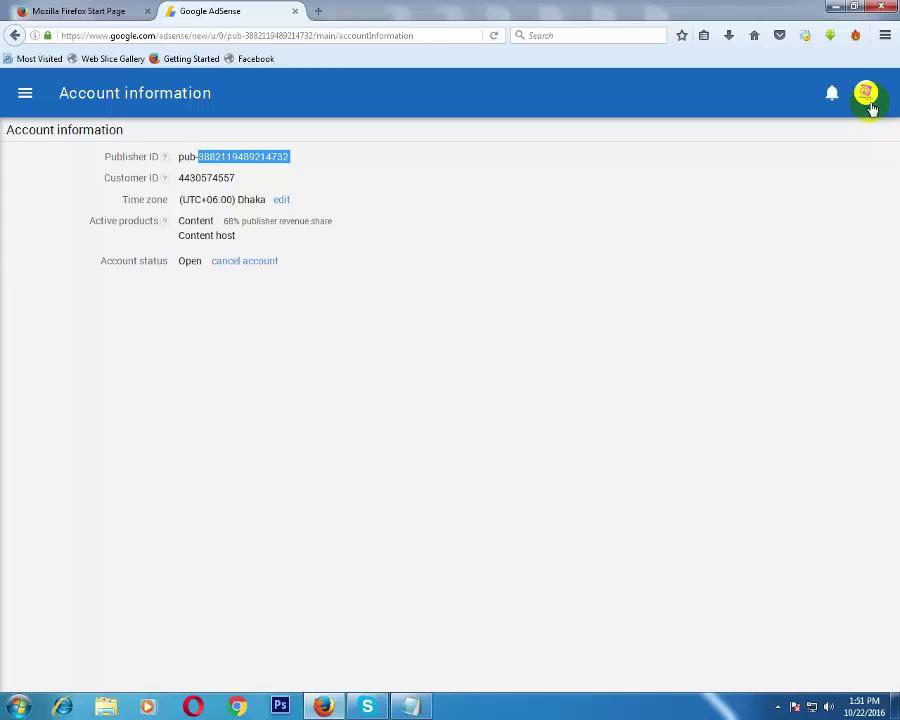
# Sign out of the AdSense account and close its browser tab
pyautogui.click(867, 100)
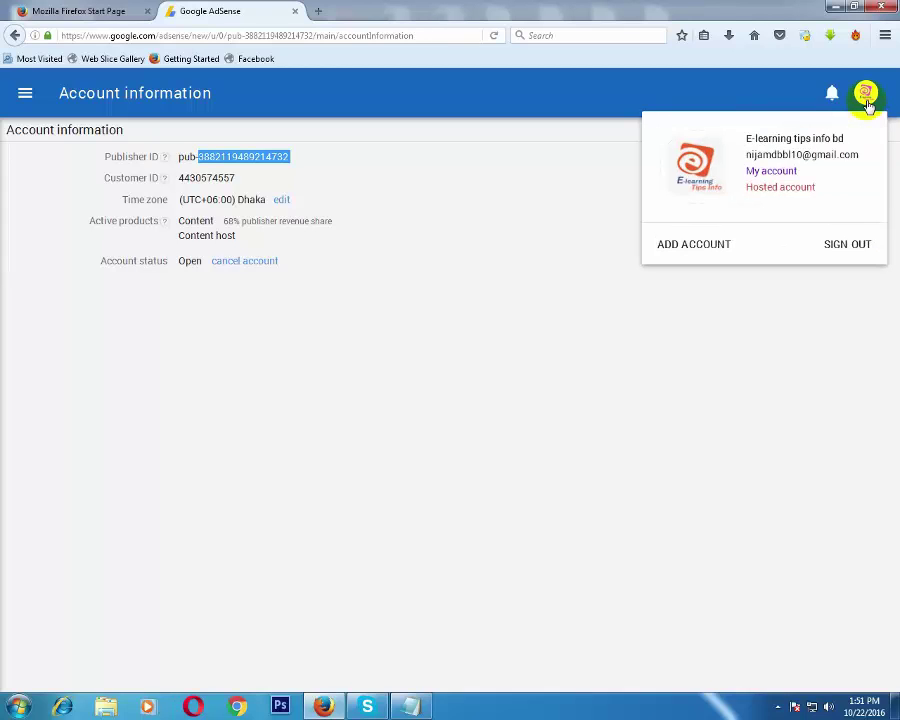
pyautogui.click(847, 246)
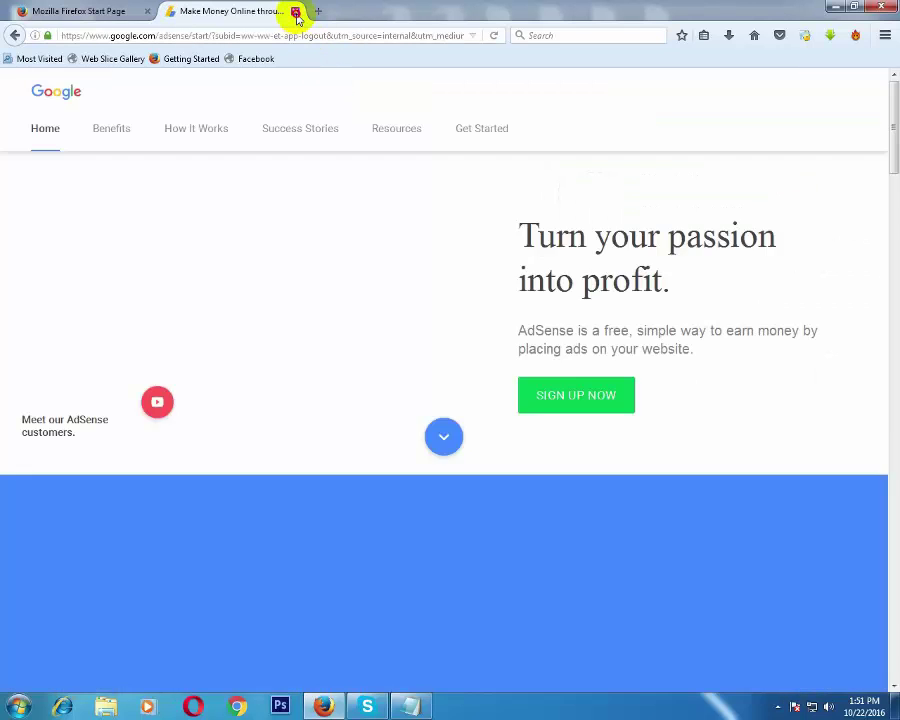
pyautogui.click(295, 11)
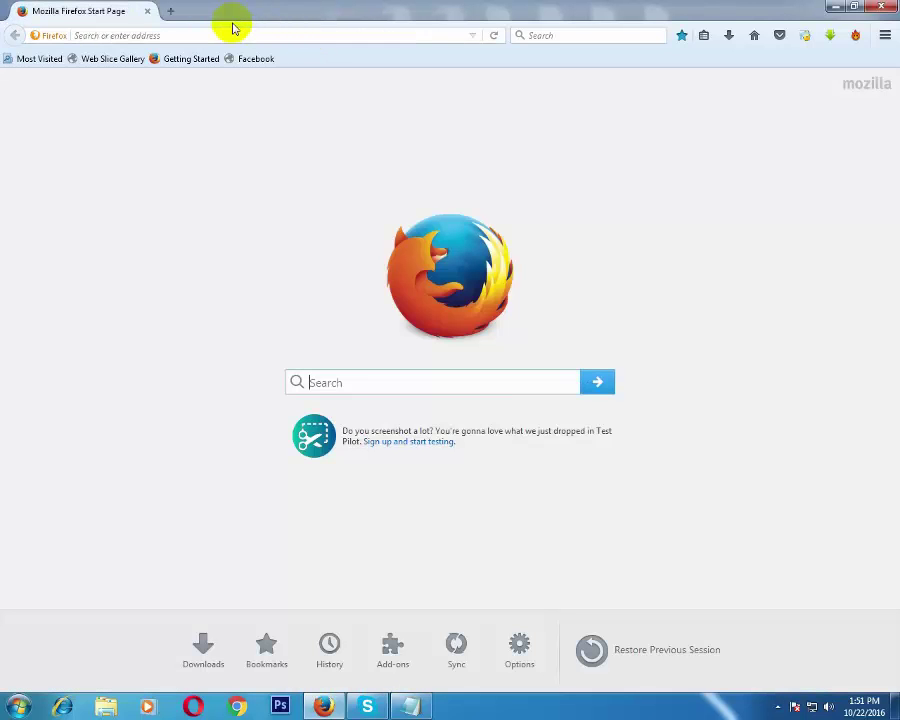
# Open blogger.com in a new browser tab and sign in with the third listed Google account
pyautogui.click(172, 12)
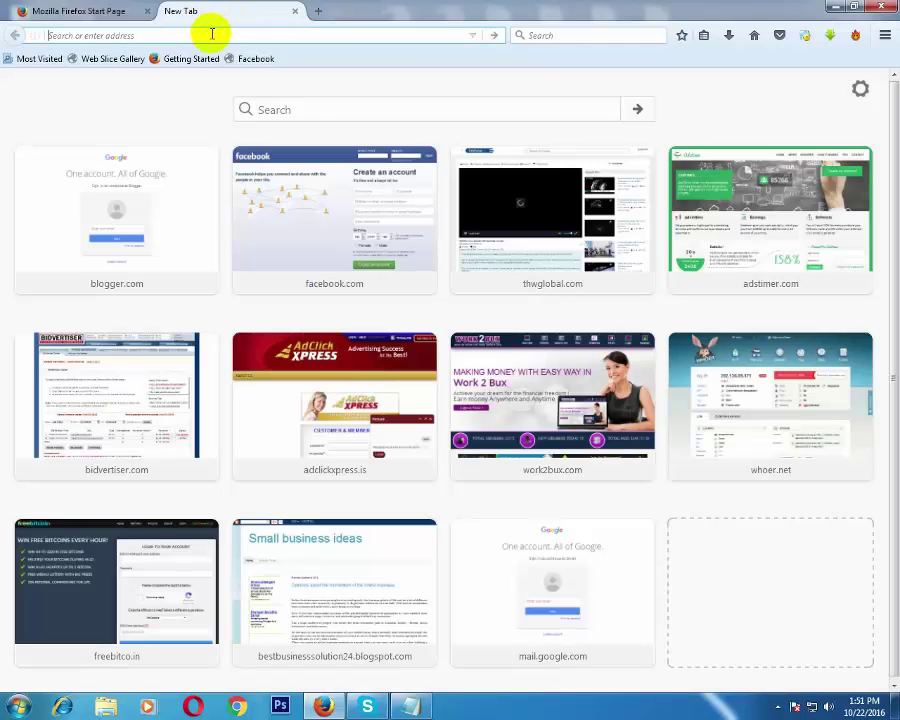
pyautogui.write('blogger.com/')
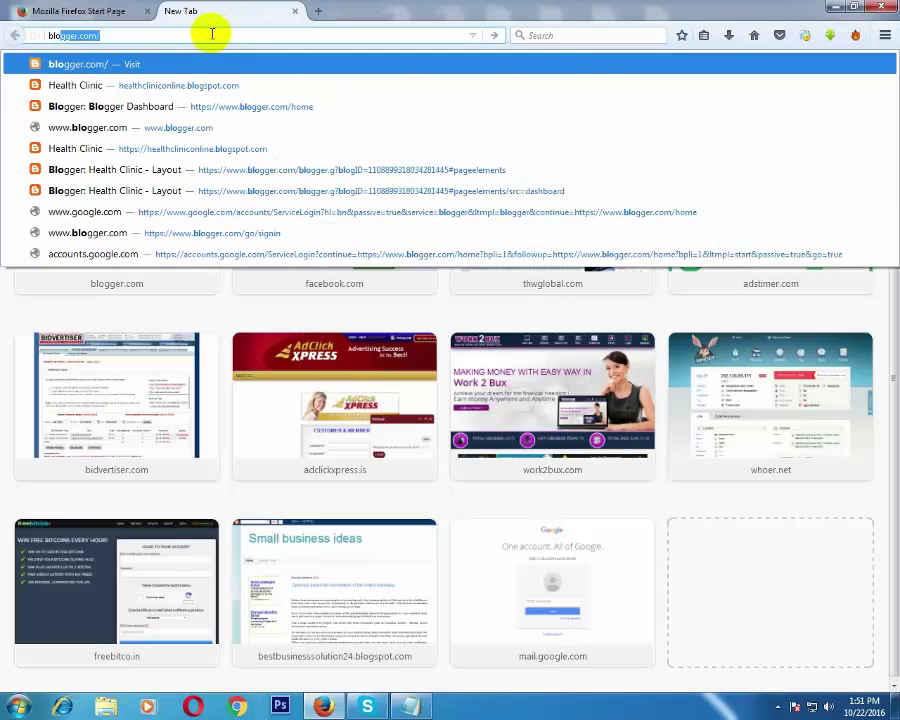
pyautogui.press('Return')
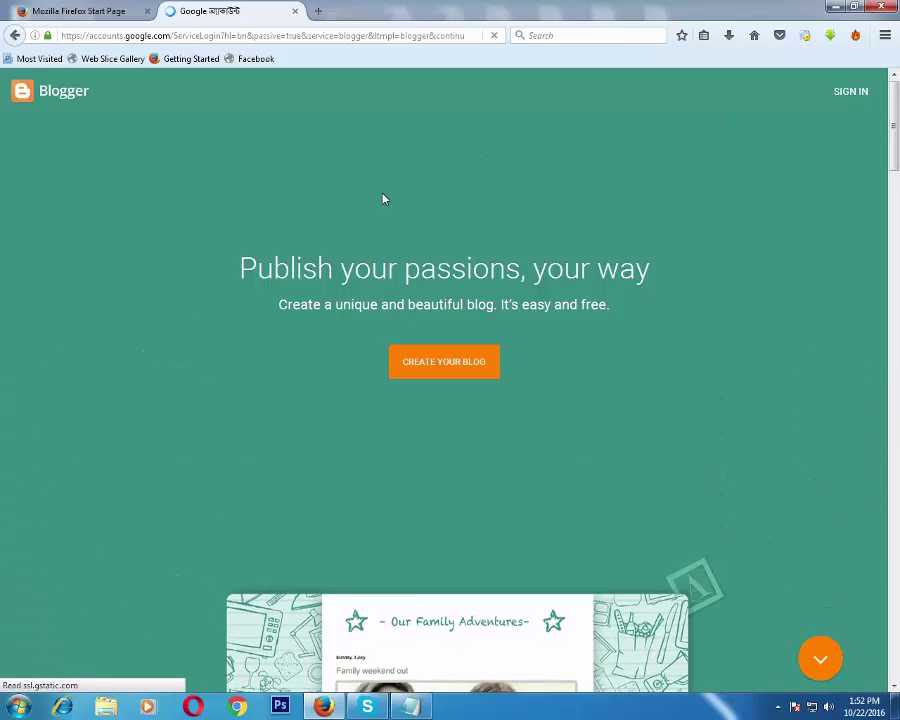
pyautogui.click(388, 193)
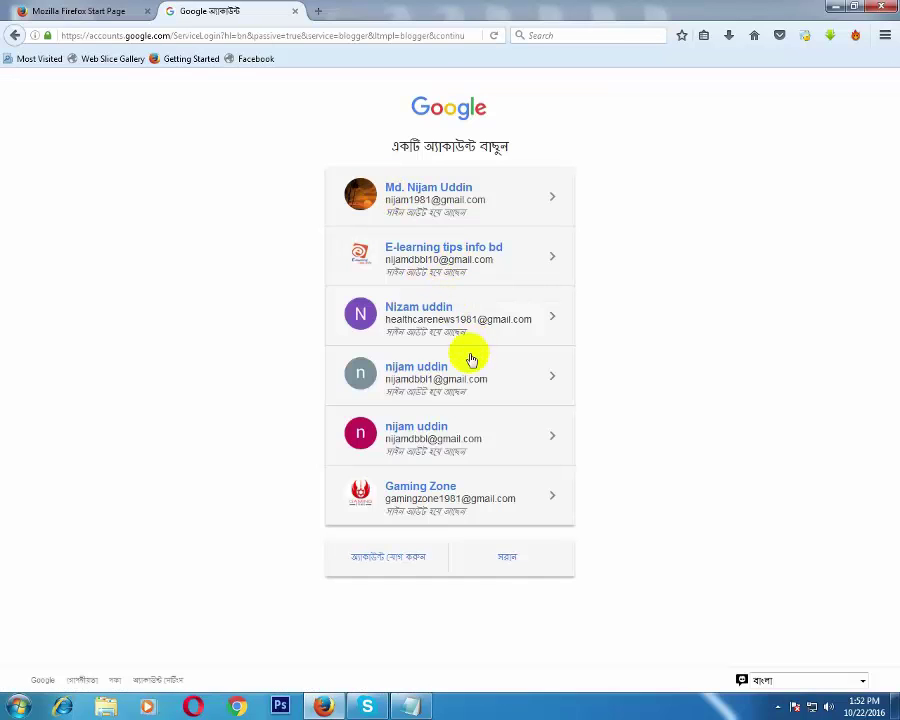
pyautogui.click(437, 328)
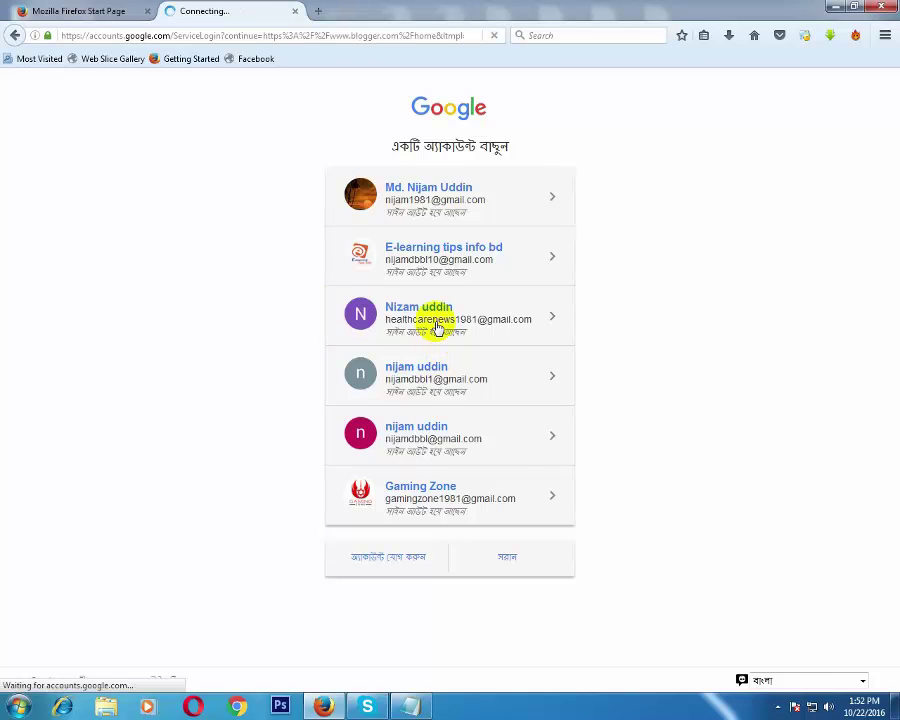
pyautogui.click(442, 423)
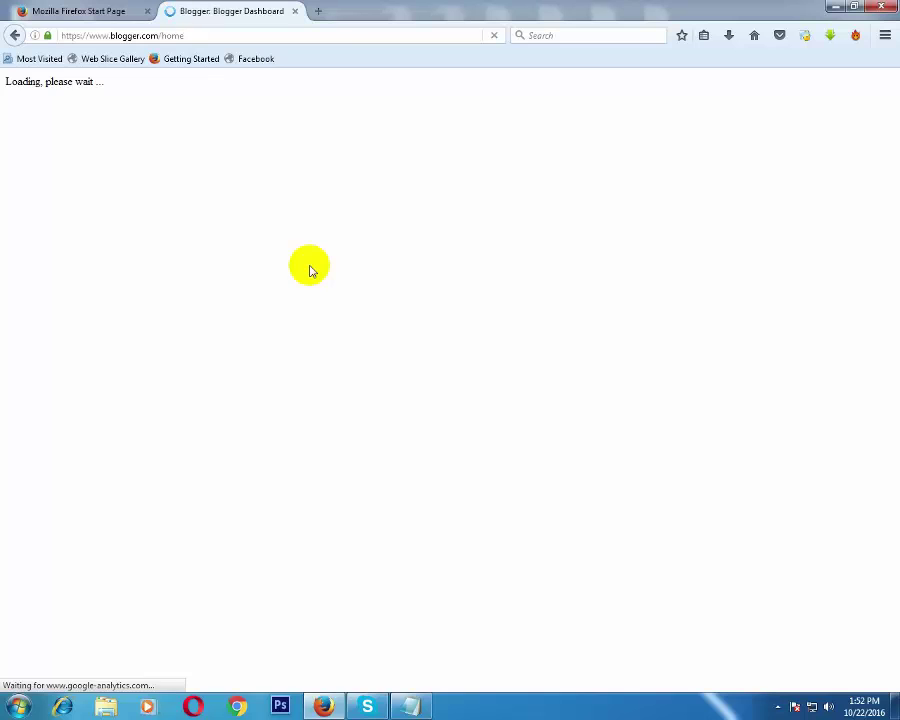
# Open the Layout page of the Health Clinic blog and view its gadget areas
pyautogui.click(592, 176)
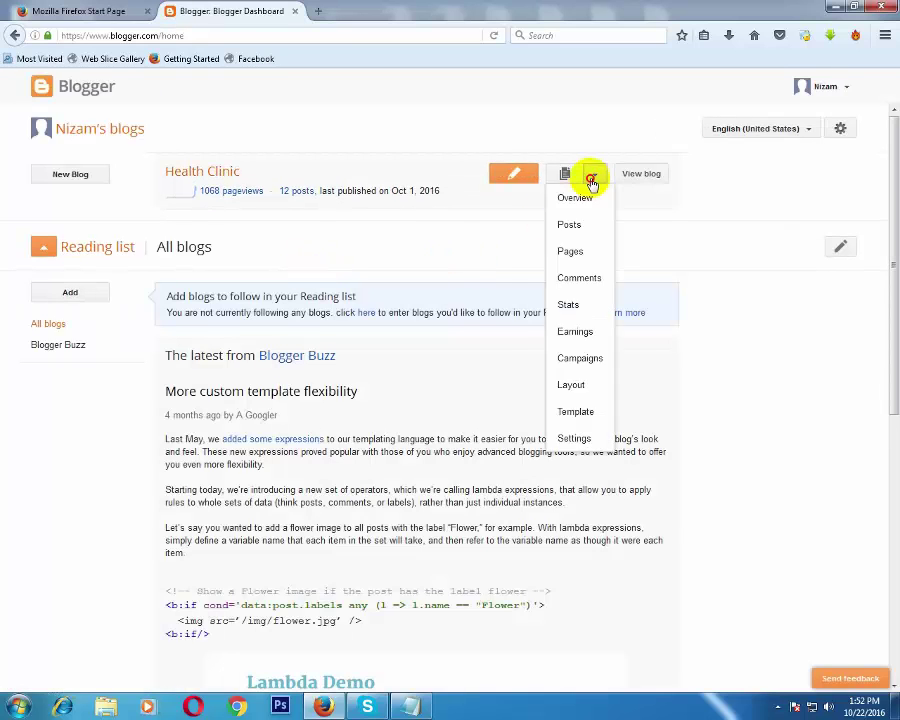
pyautogui.click(594, 178)
pyautogui.click(594, 178)
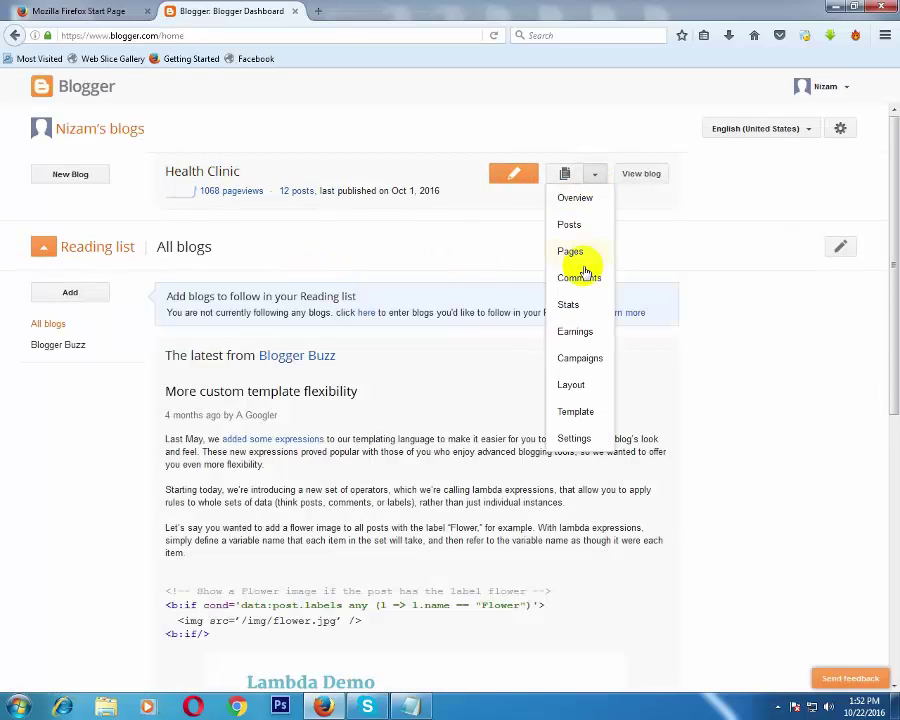
pyautogui.click(576, 389)
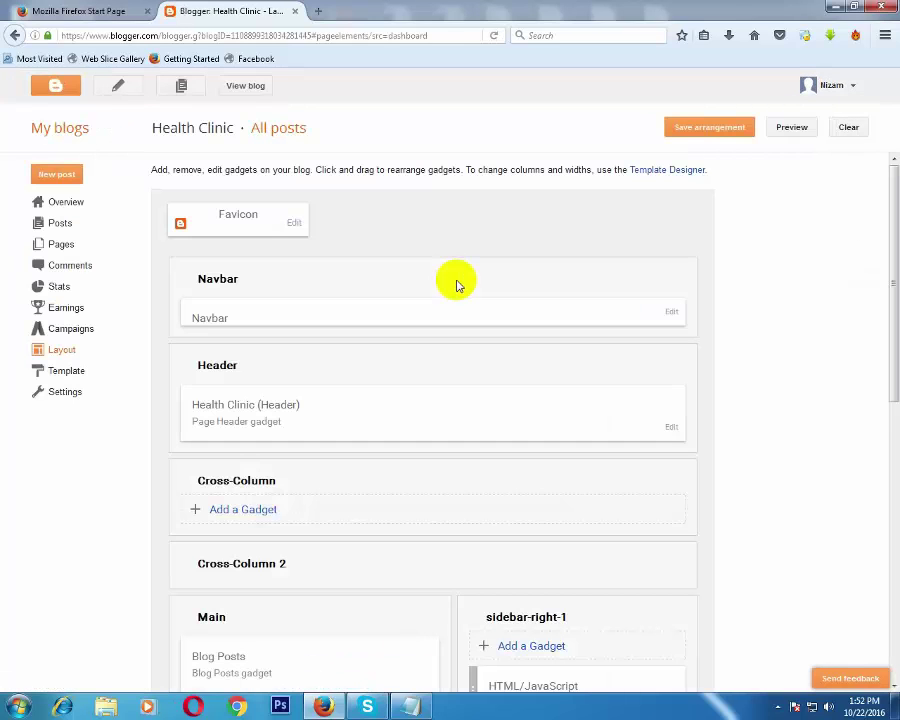
pyautogui.scroll(-5, 420, 310)
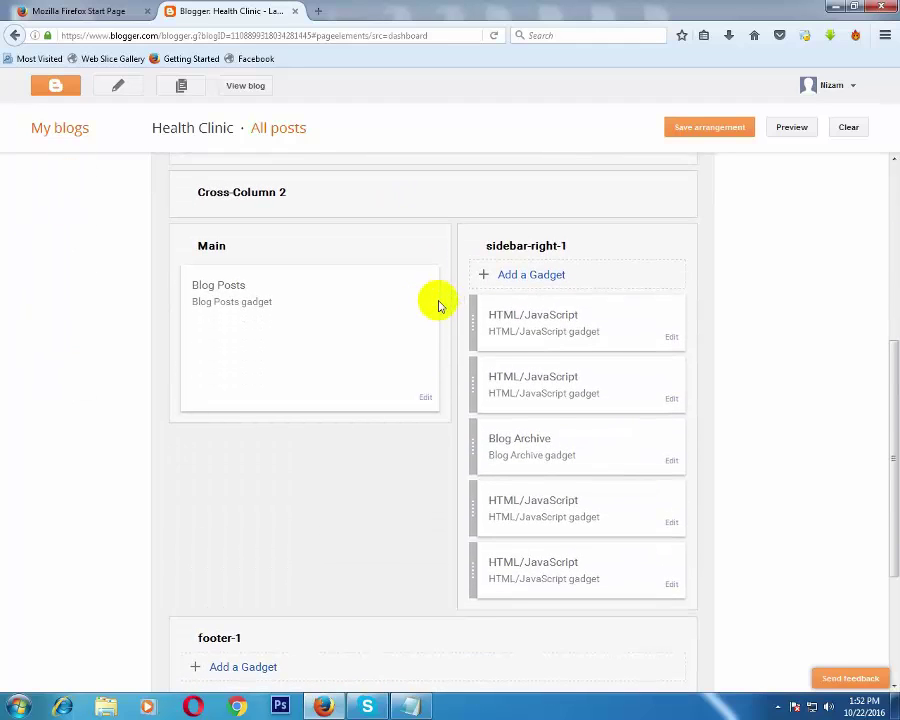
pyautogui.scroll(2, 408, 303)
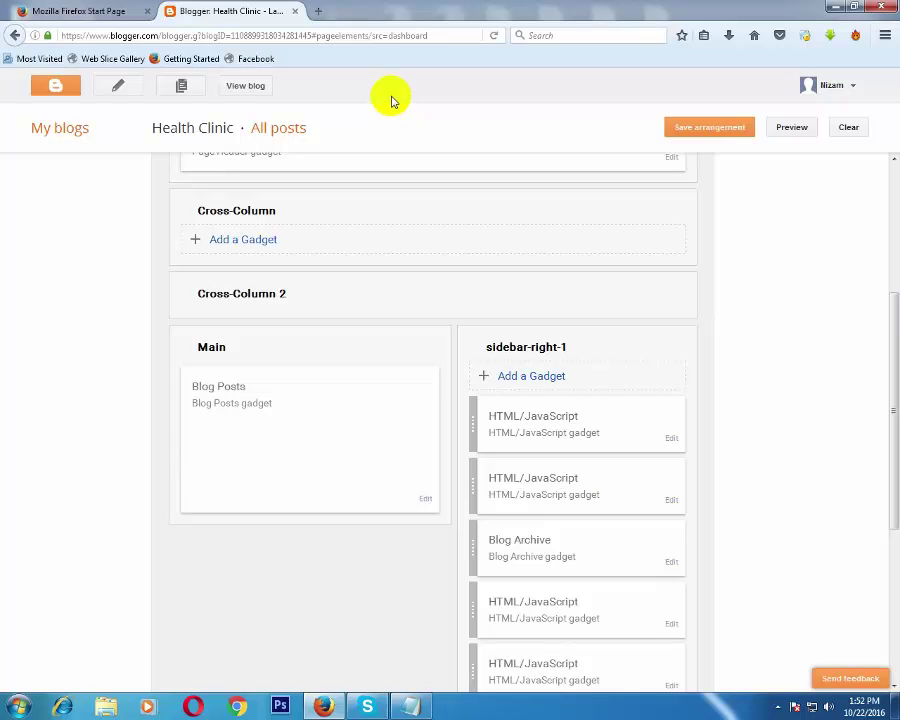
# Minimize the browser, open the "adsenes code" file from the desktop, and find its google_ad_client scripts
pyautogui.click(834, 7)
pyautogui.click(606, 98)
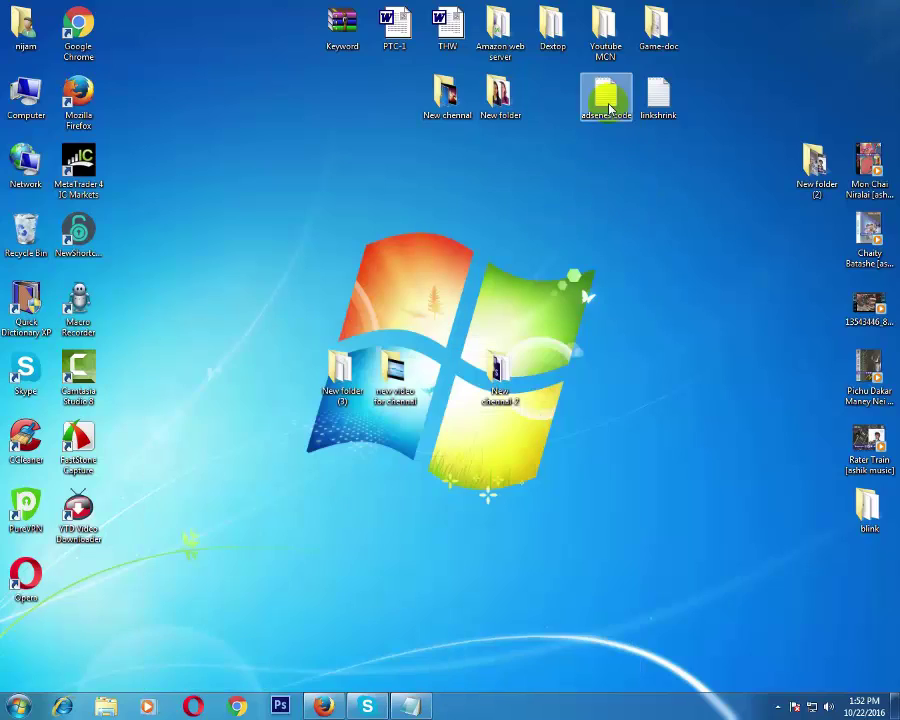
pyautogui.doubleClick(607, 100)
pyautogui.scroll(-7, 458, 322)
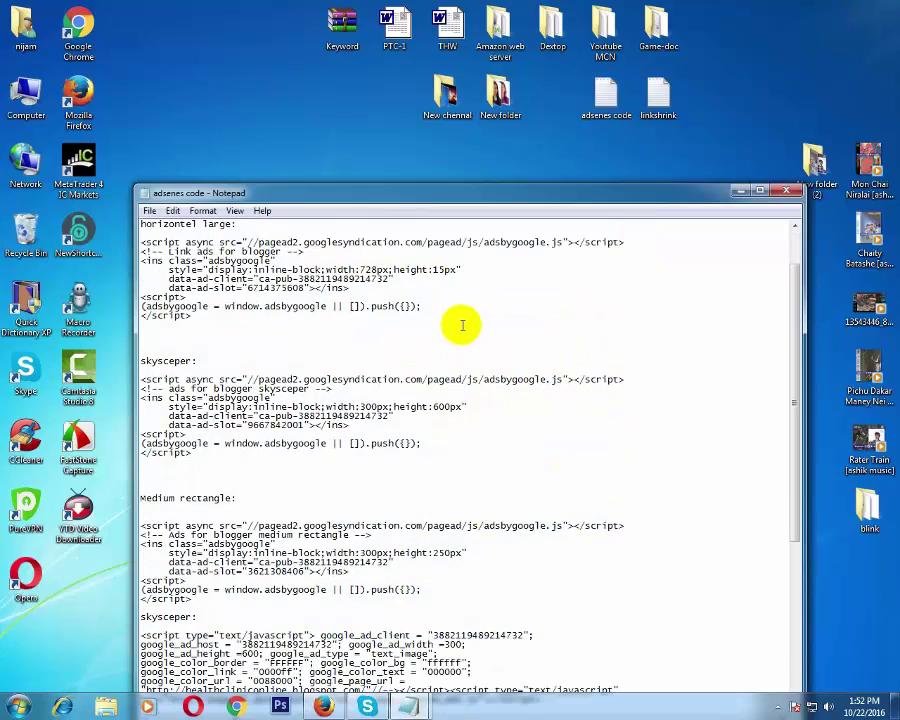
pyautogui.scroll(-4, 466, 323)
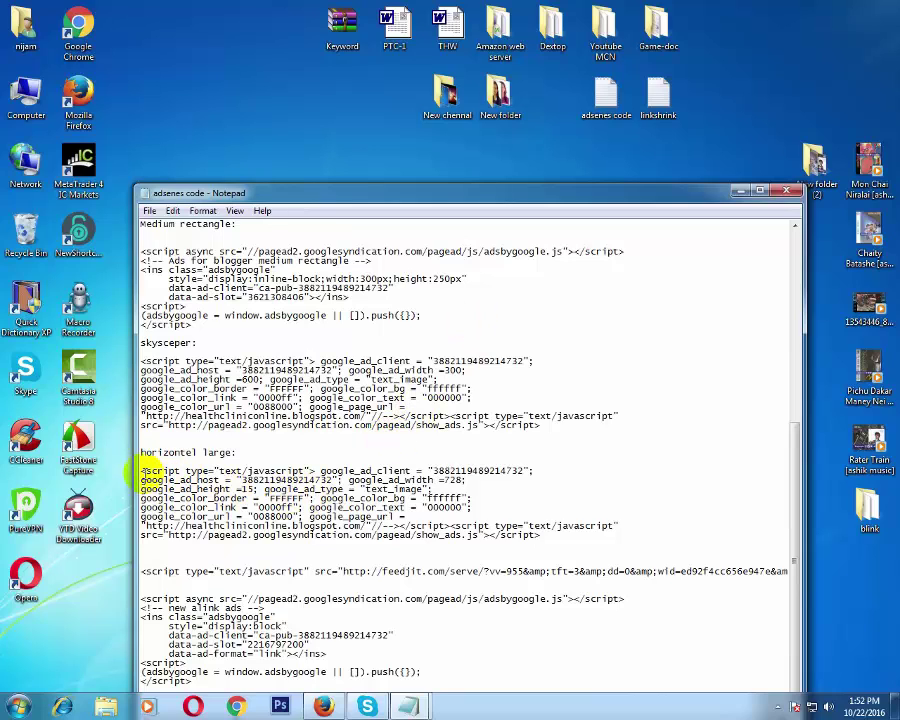
# Copy the "horizontel large" google_ad_client script and paste it below the publisher number in the untitled note
pyautogui.moveTo(140, 469); pyautogui.dragTo(542, 538)
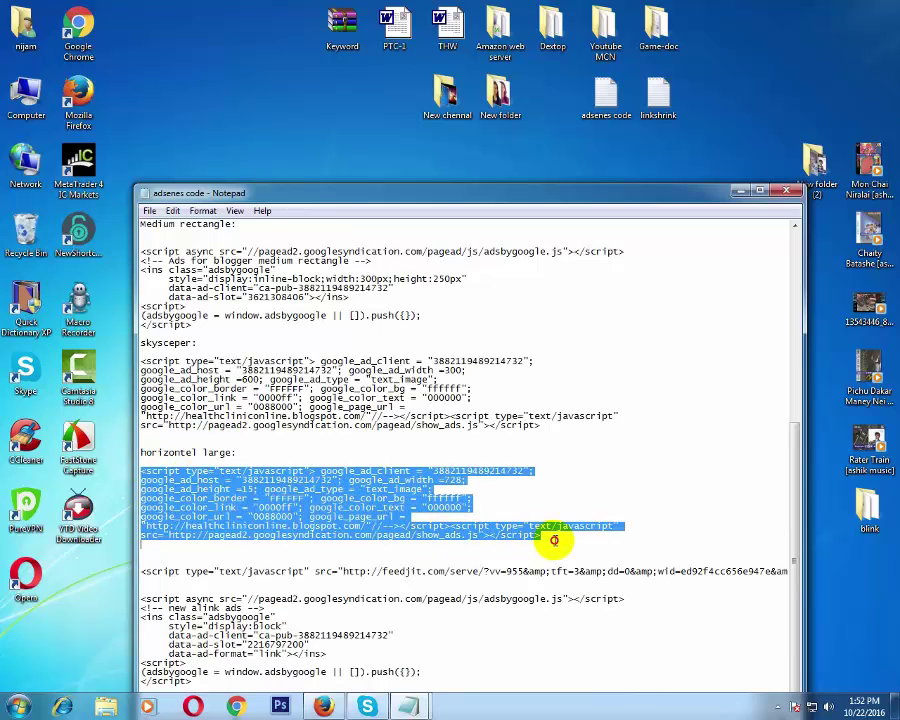
pyautogui.rightClick(352, 304)
pyautogui.click(366, 351)
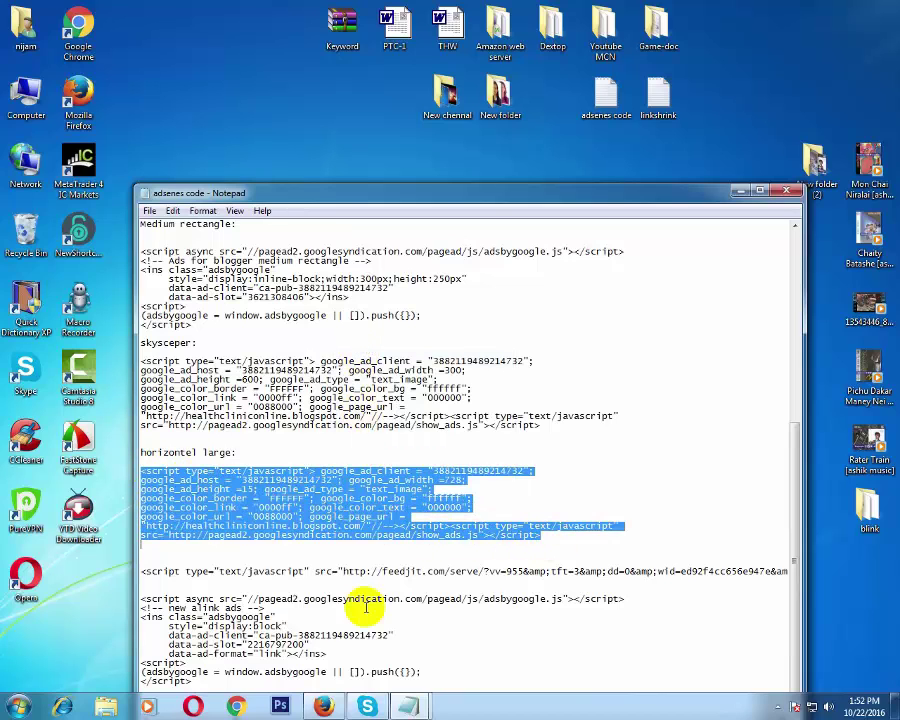
pyautogui.click(382, 603)
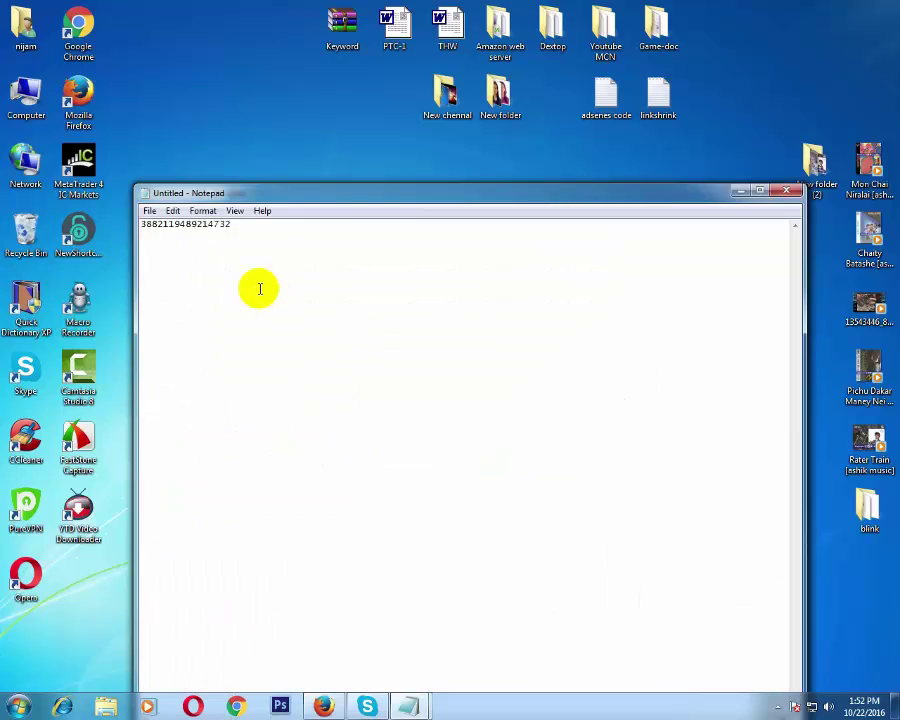
pyautogui.hotkey('ctrl', 'v')
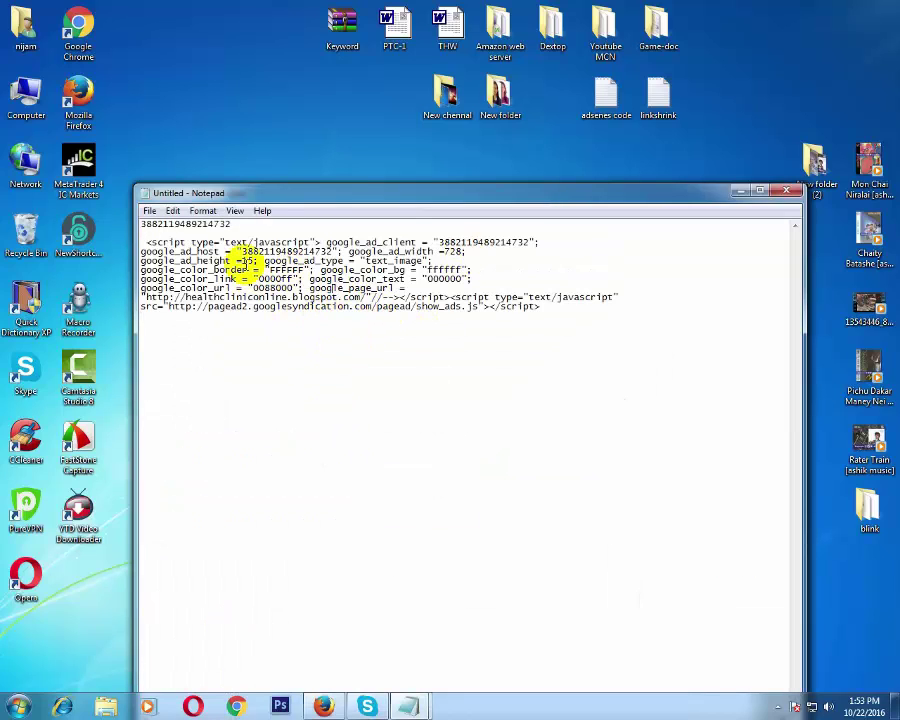
# Copy the publisher number from the first line of the untitled note for the google_ad_client value
pyautogui.moveTo(238, 224); pyautogui.dragTo(145, 225)
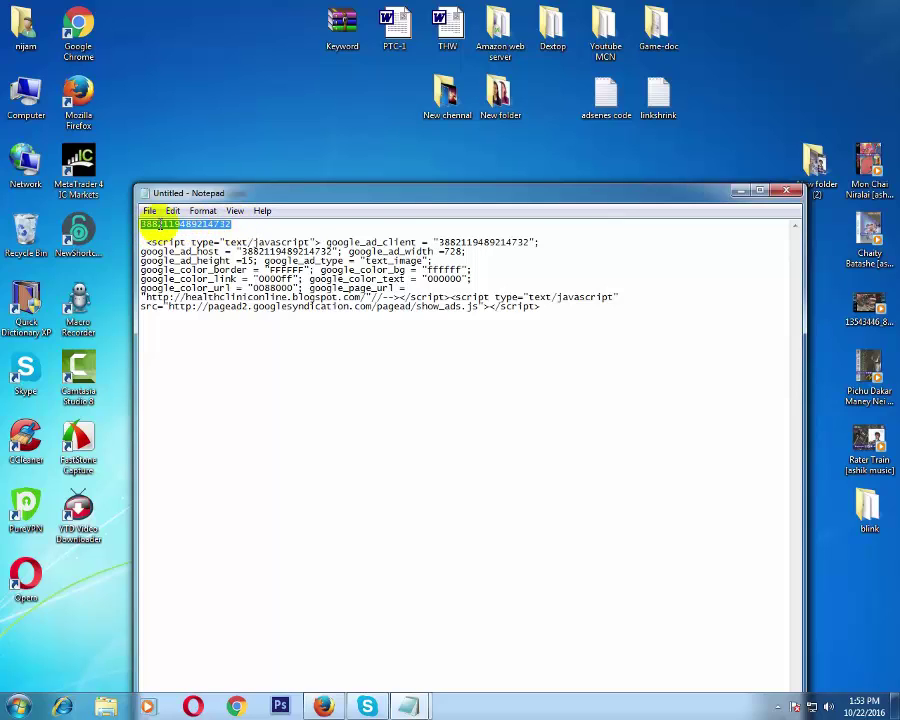
pyautogui.rightClick(152, 221)
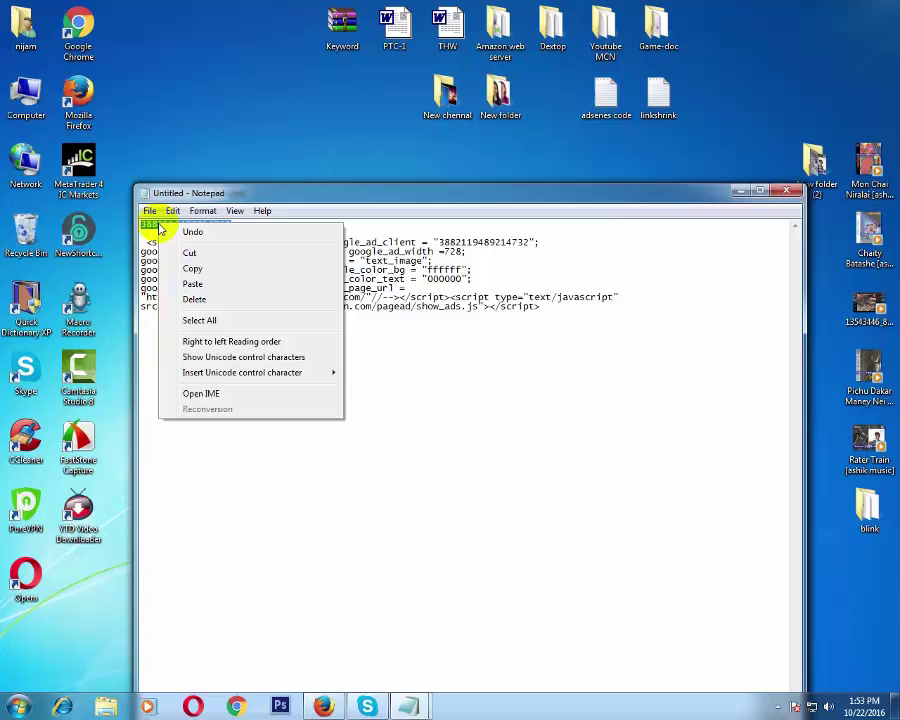
pyautogui.click(201, 267)
pyautogui.click(502, 243)
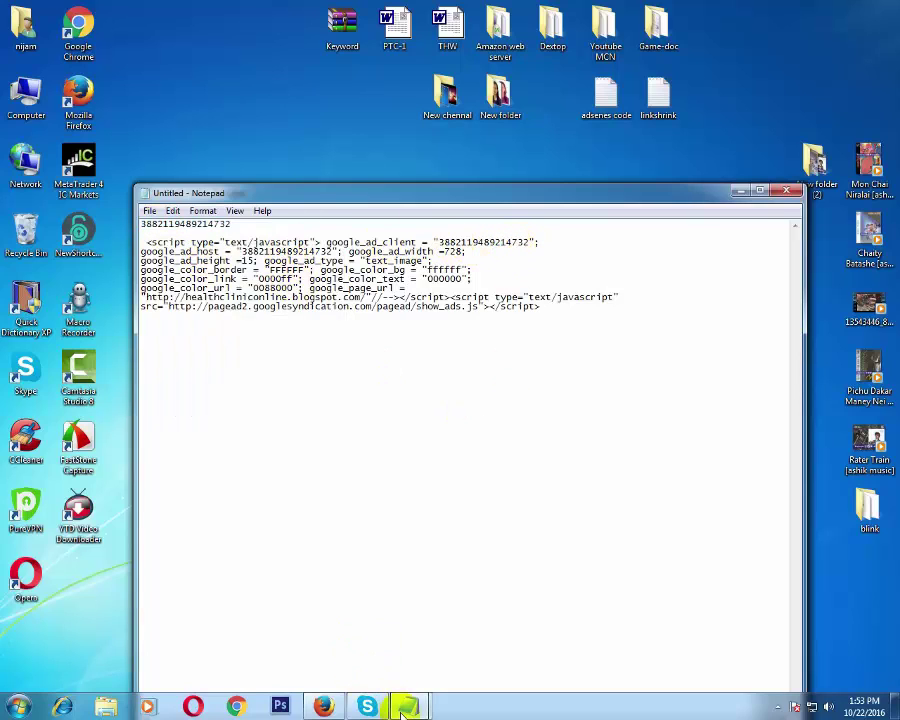
# Copy the feedjit.com script from the "adsenes code" file and paste it below the ad script in the untitled note
pyautogui.moveTo(404, 707)
pyautogui.click(438, 655)
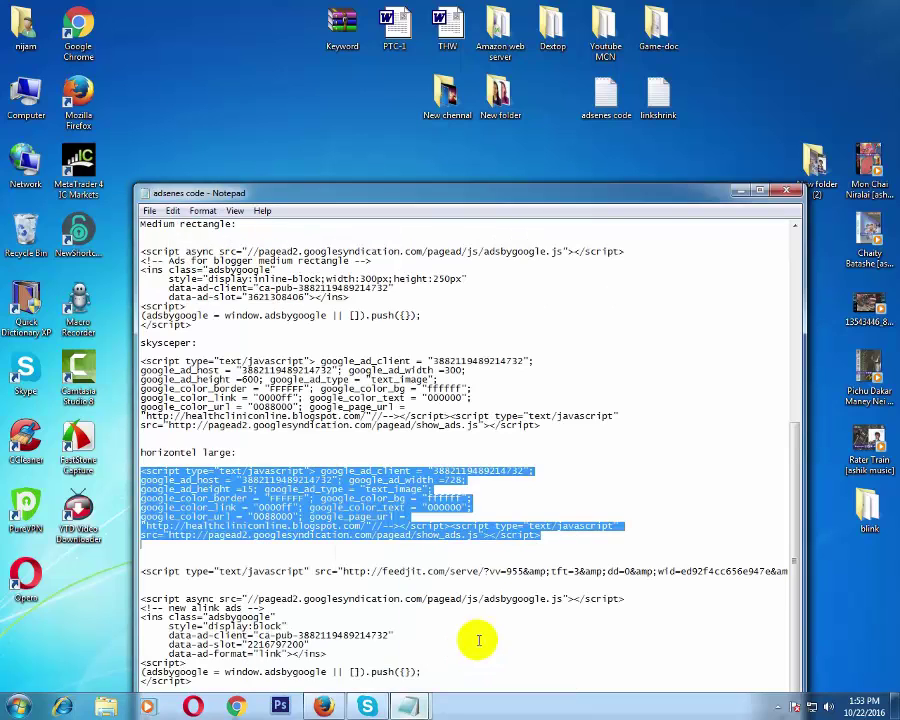
pyautogui.click(316, 571)
pyautogui.hotkey('ctrl', 'a')
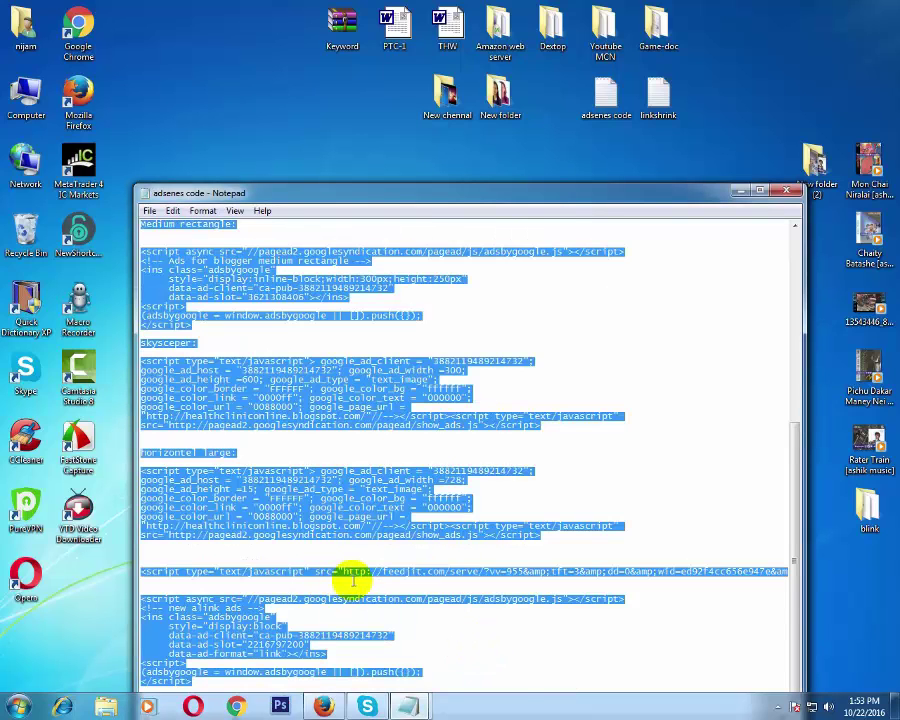
pyautogui.click(345, 573)
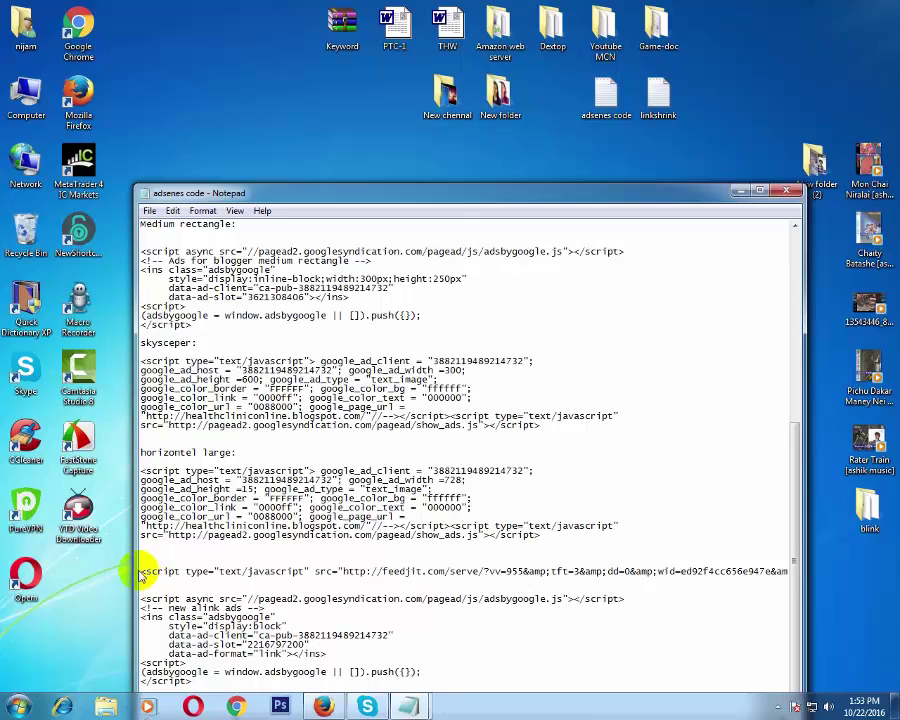
pyautogui.moveTo(143, 572); pyautogui.dragTo(631, 580)
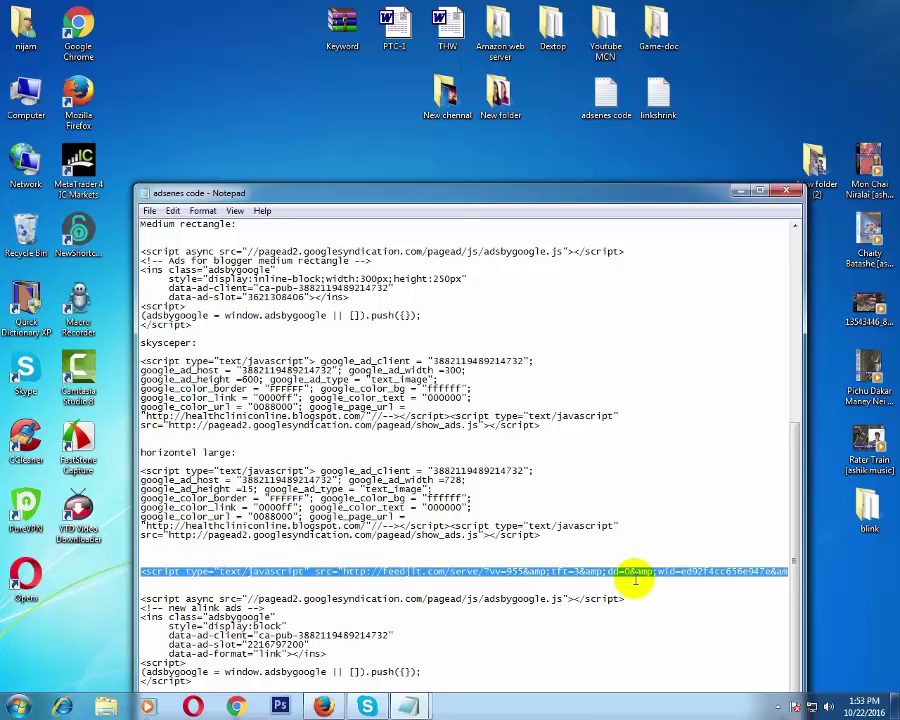
pyautogui.rightClick(634, 578)
pyautogui.click(668, 423)
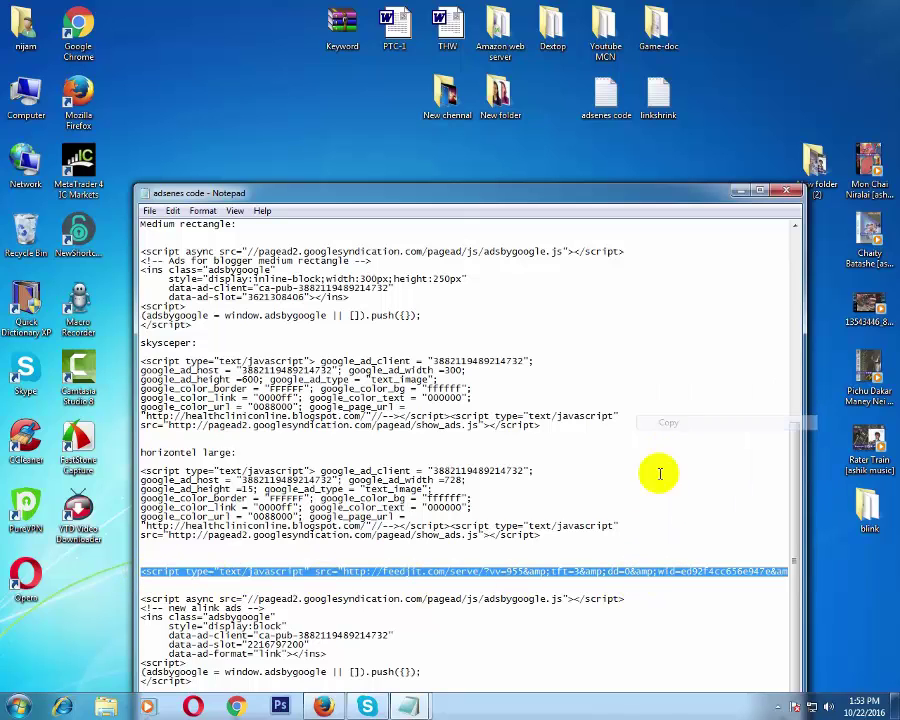
pyautogui.moveTo(405, 707)
pyautogui.click(331, 597)
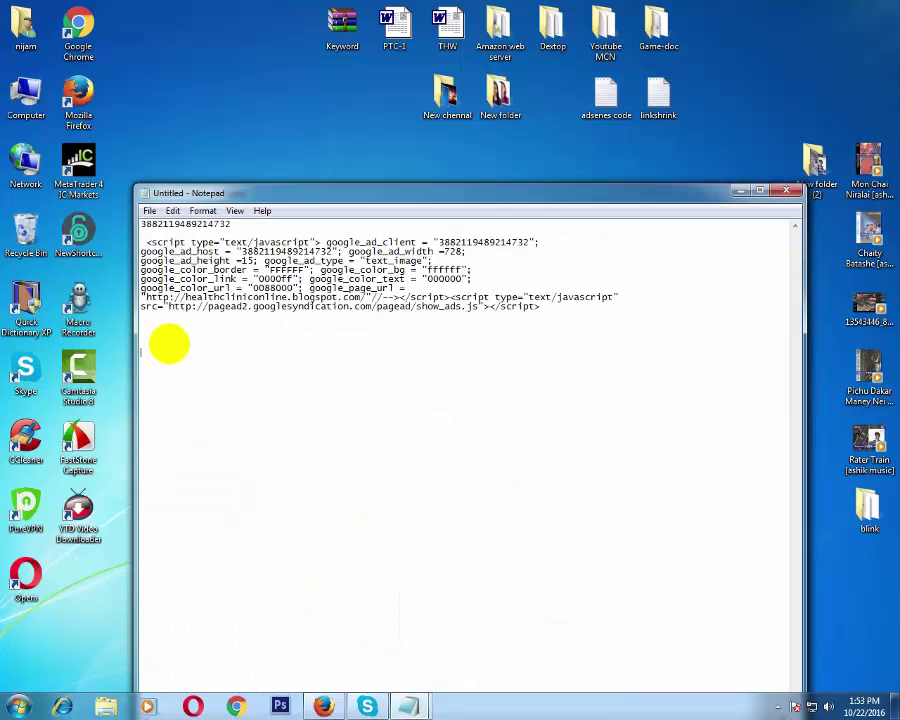
pyautogui.hotkey('ctrl', 'v')
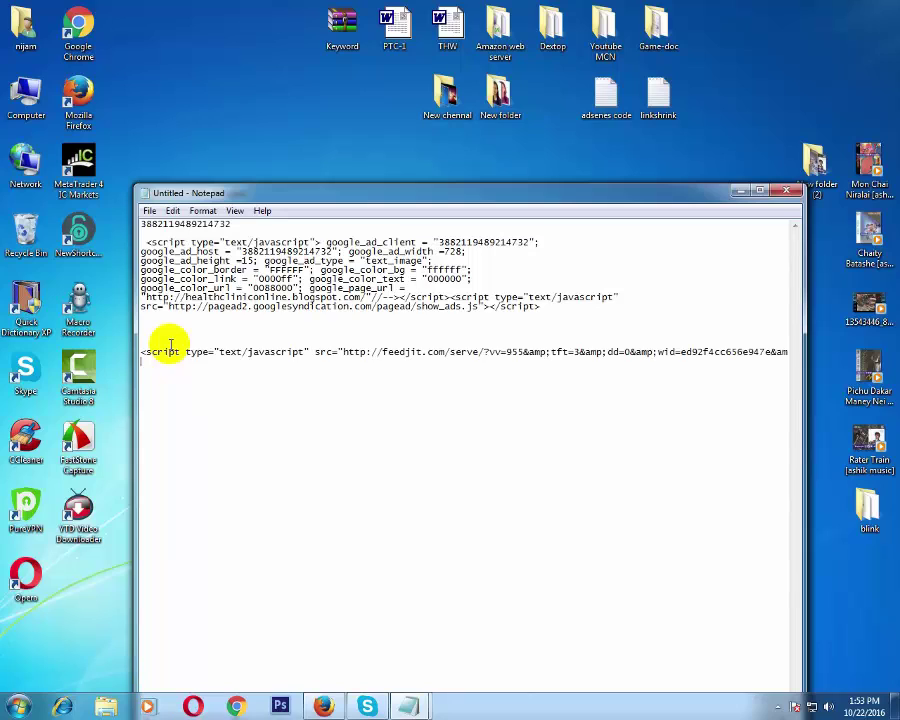
# Split the pasted feedjit.com script over five lines and delete it from the untitled note
pyautogui.click(607, 353)
pyautogui.press('Return')
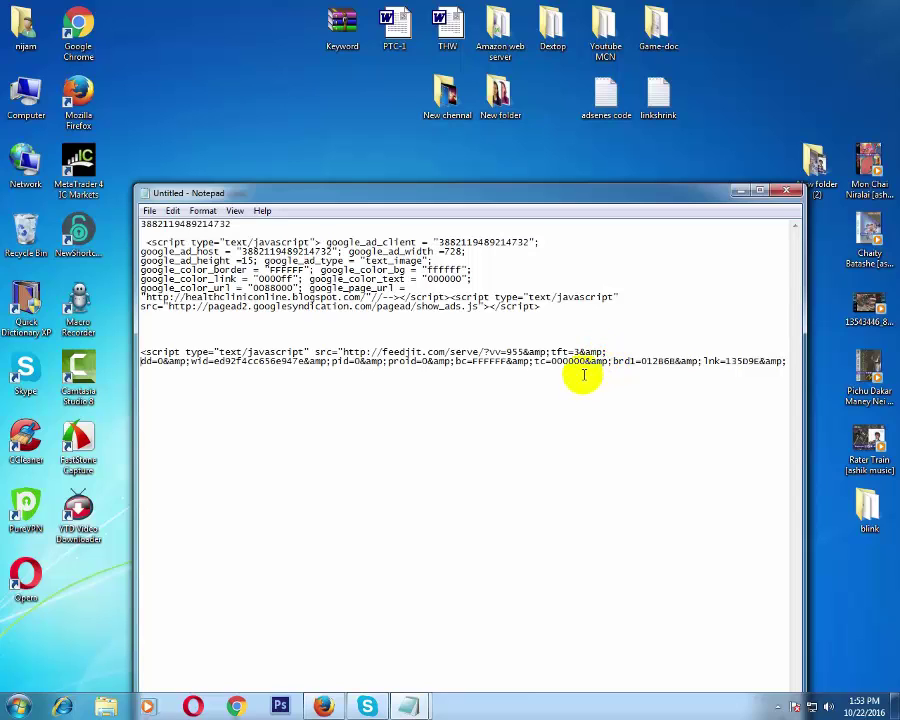
pyautogui.click(702, 361)
pyautogui.press('Return')
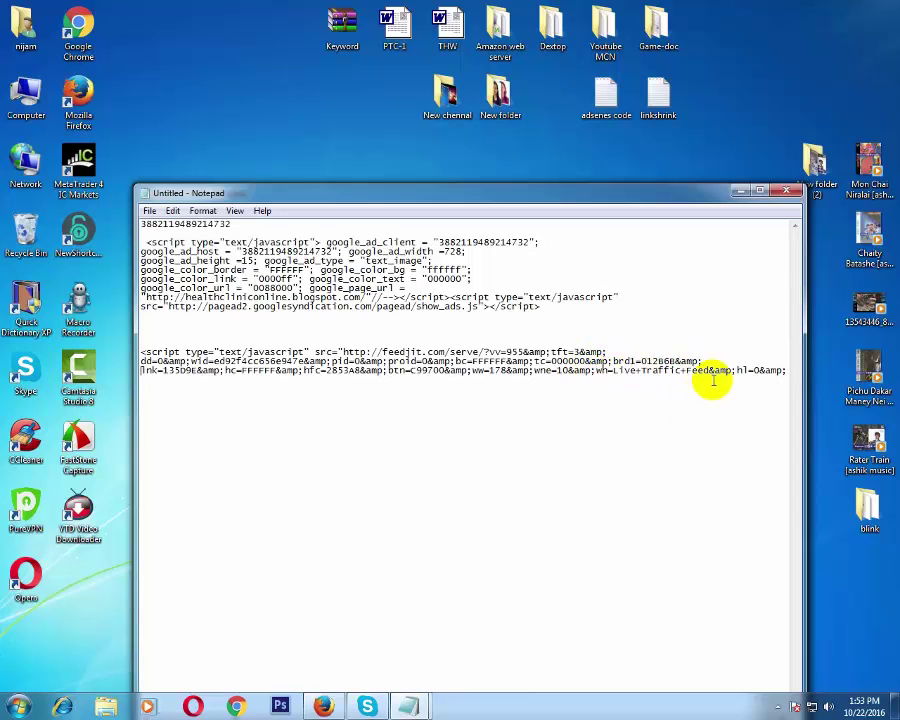
pyautogui.click(735, 370)
pyautogui.press('Return')
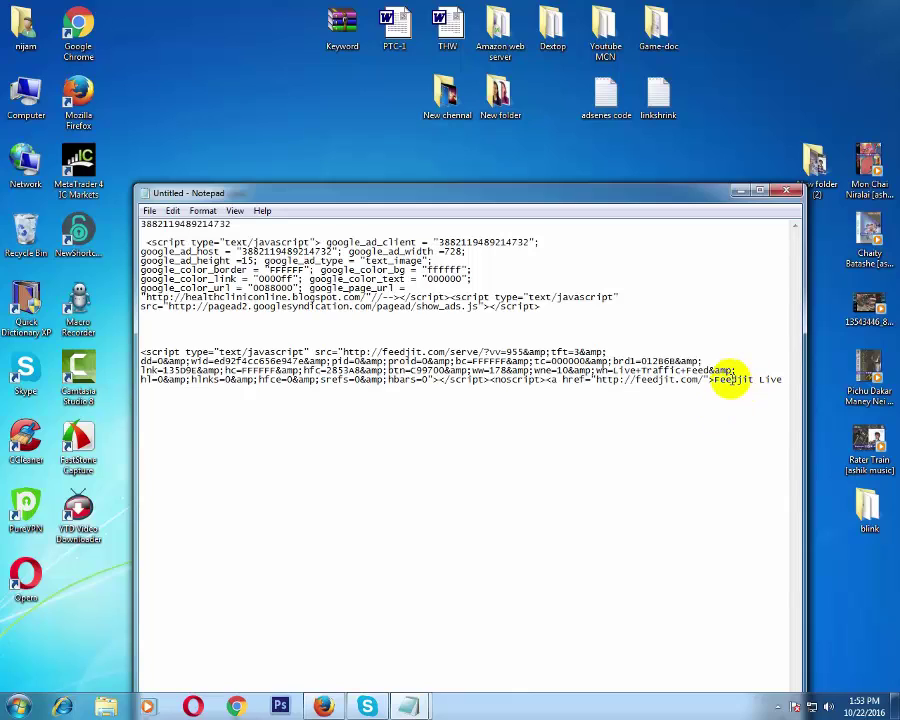
pyautogui.click(713, 380)
pyautogui.press('Return')
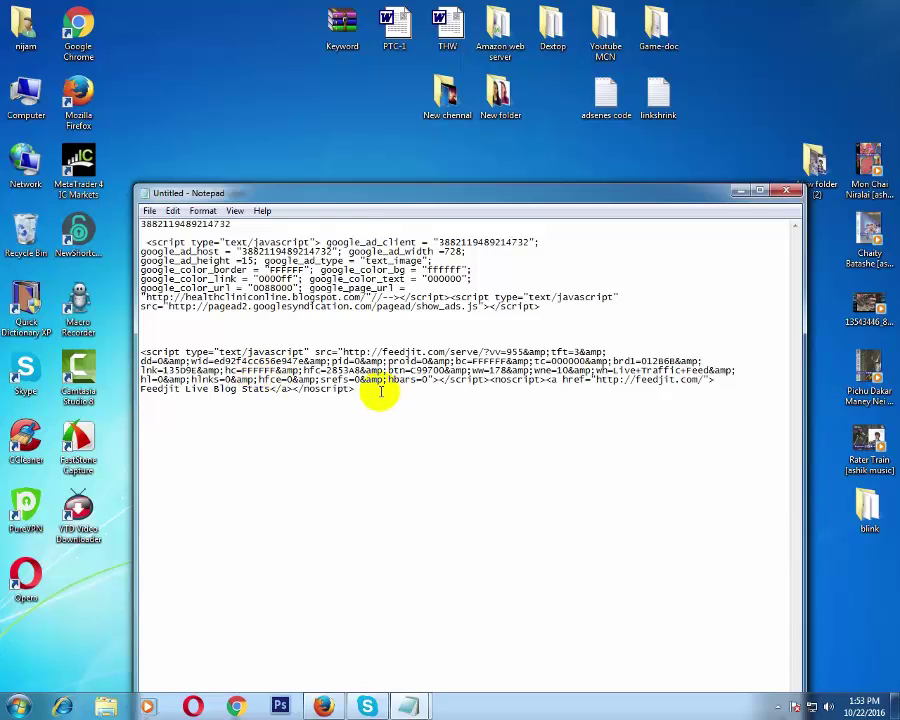
pyautogui.moveTo(380, 392); pyautogui.dragTo(125, 350)
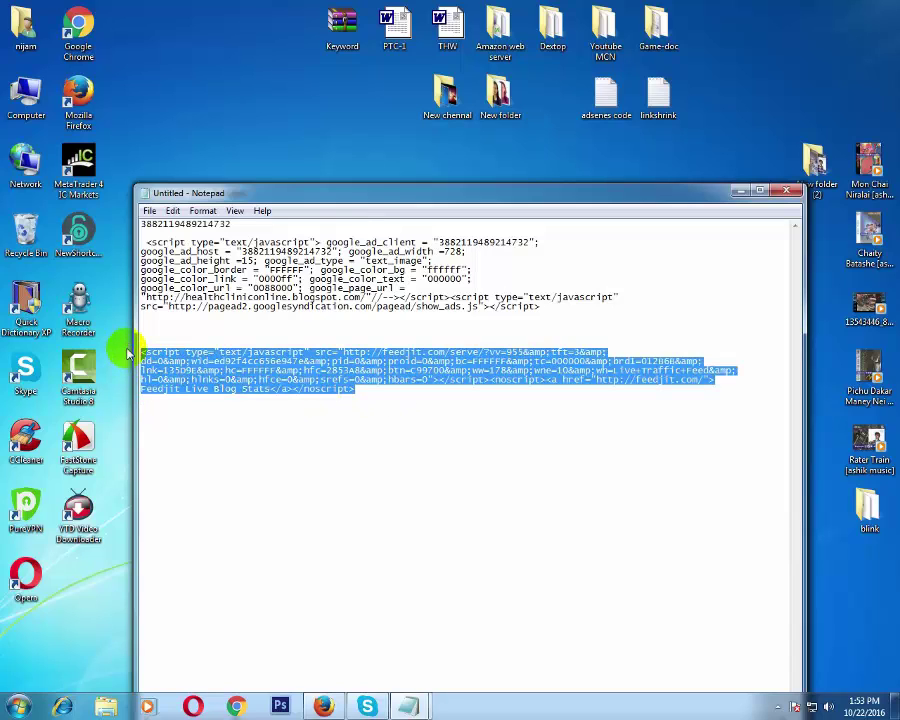
pyautogui.press('Delete')
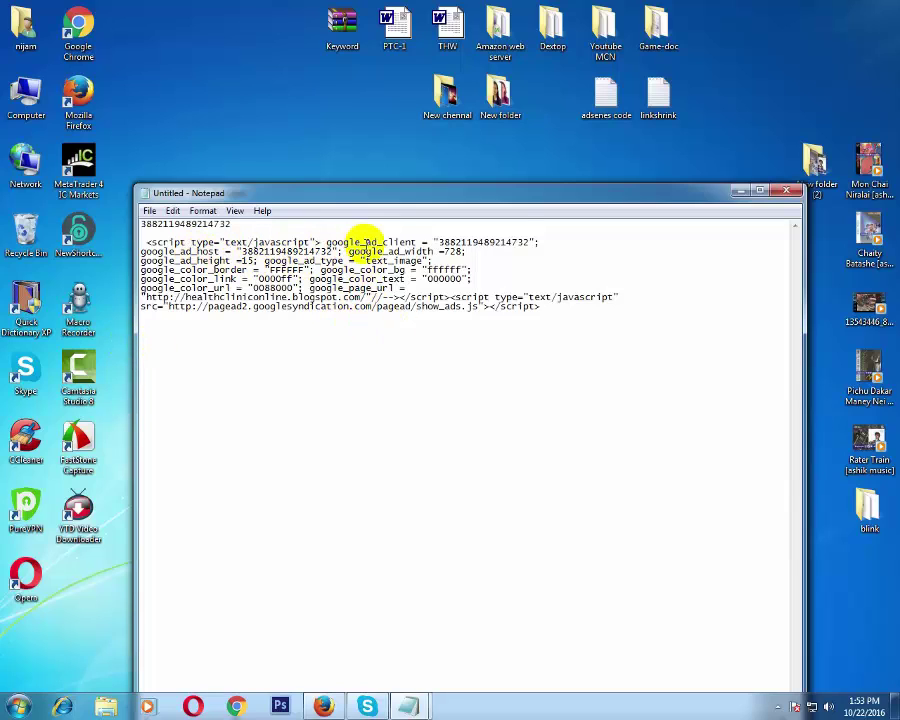
# Copy the publisher number from the note's first line and use it as the script's google_ad_client and google_ad_host values
pyautogui.doubleClick(438, 242)
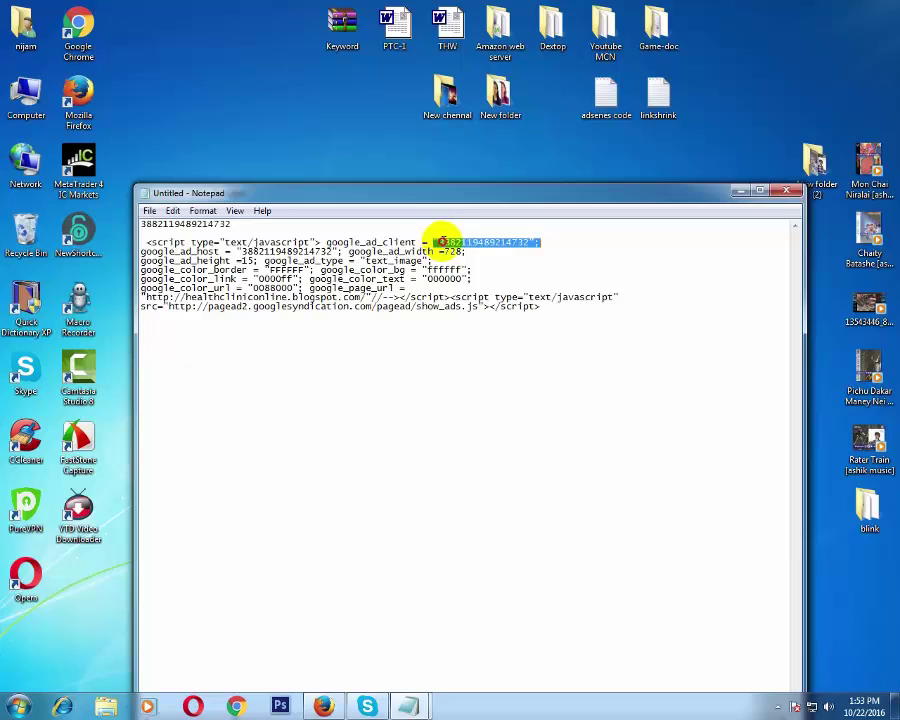
pyautogui.click(446, 242)
pyautogui.moveTo(449, 242); pyautogui.dragTo(465, 242)
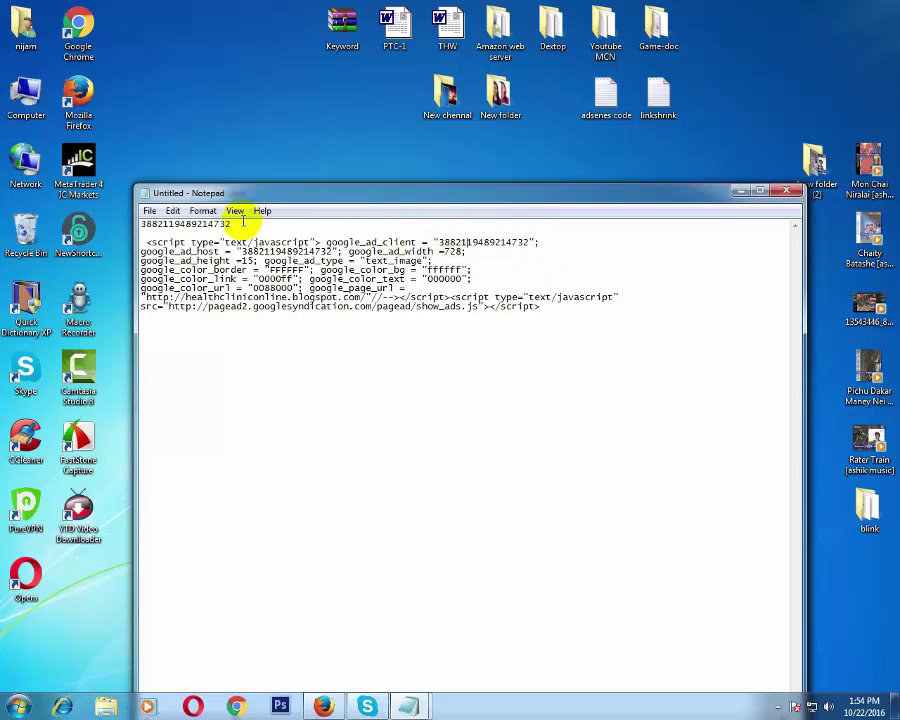
pyautogui.moveTo(231, 224); pyautogui.dragTo(142, 225)
pyautogui.rightClick(155, 225)
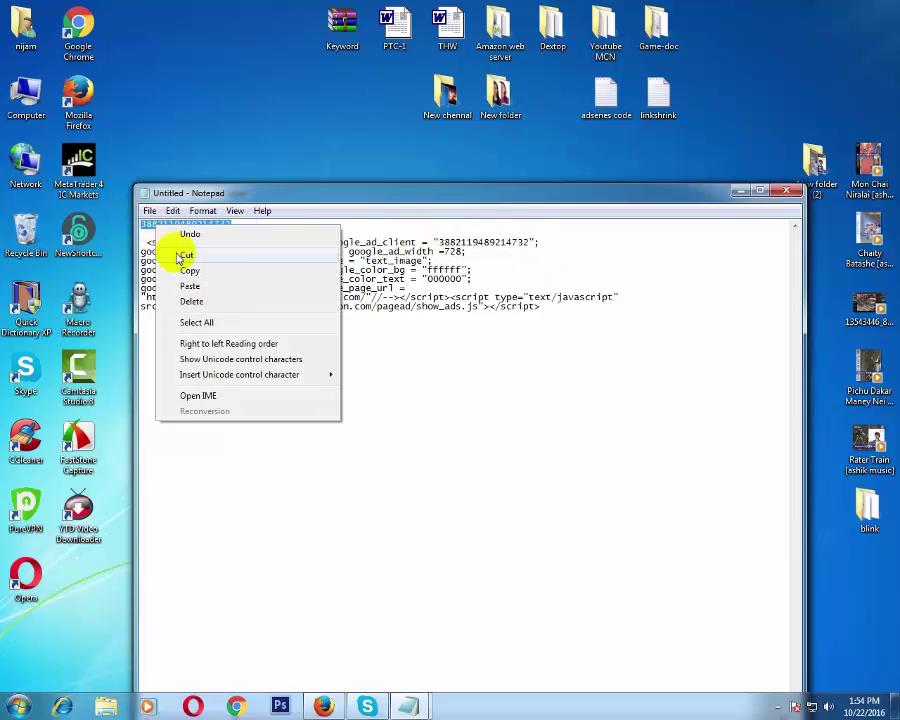
pyautogui.click(180, 268)
pyautogui.click(453, 244)
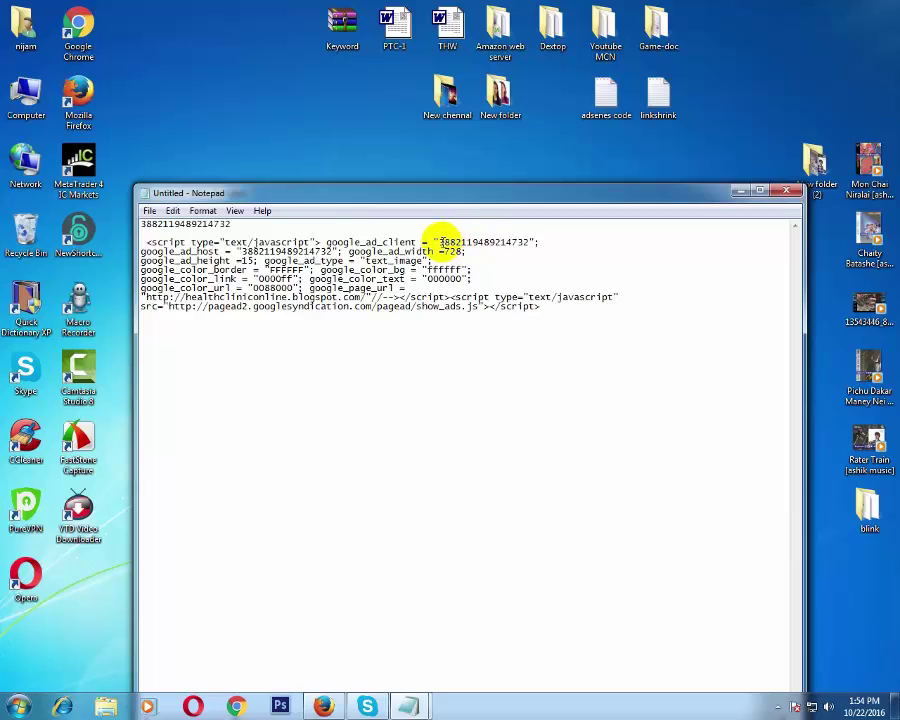
pyautogui.moveTo(441, 242); pyautogui.dragTo(527, 243)
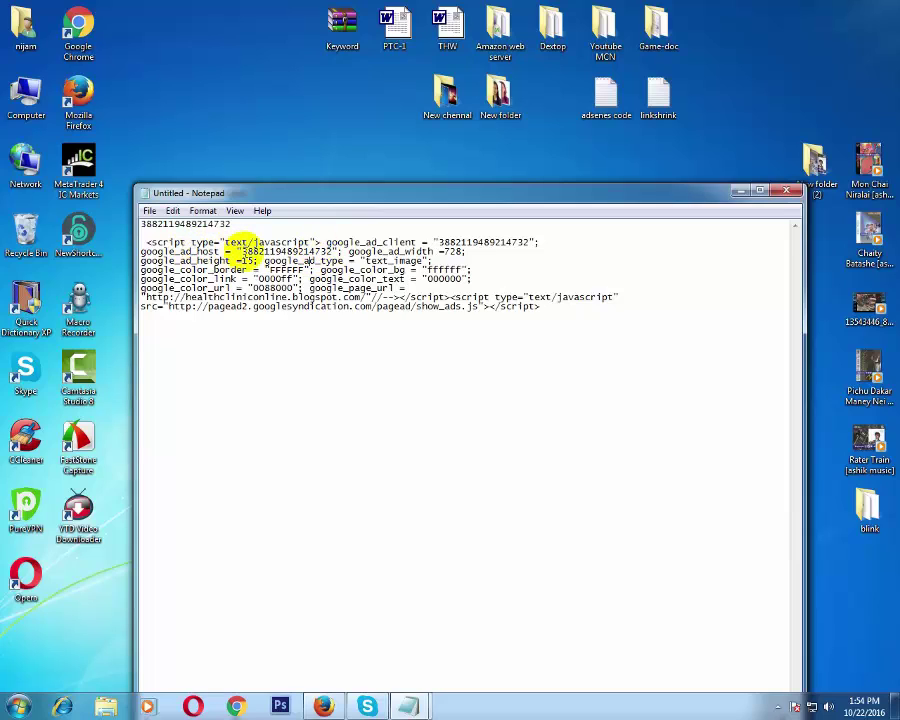
pyautogui.moveTo(246, 252); pyautogui.dragTo(326, 252)
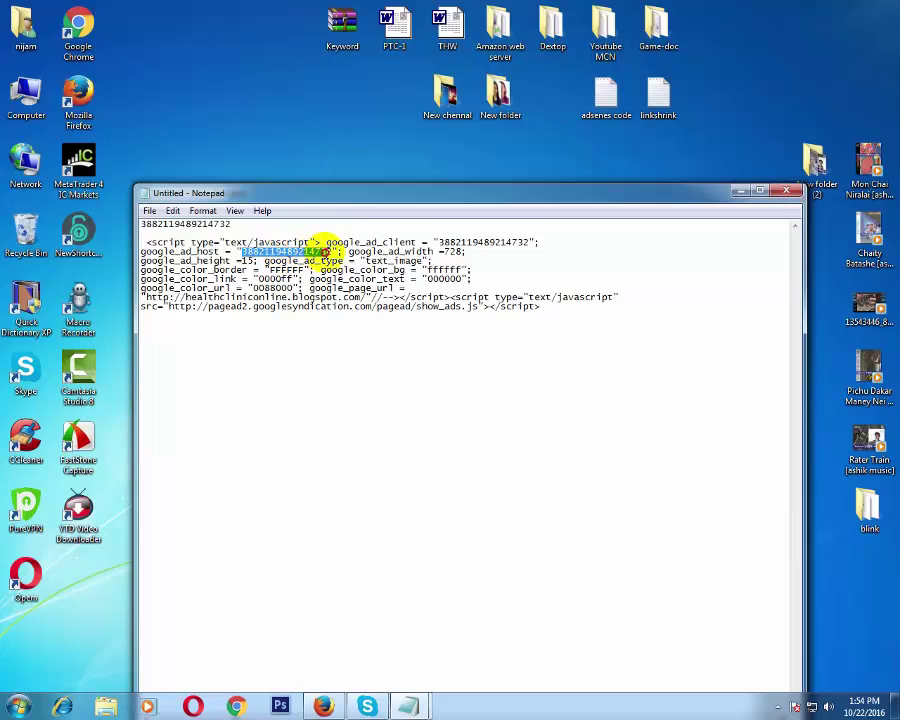
pyautogui.hotkey('ctrl', 'v')
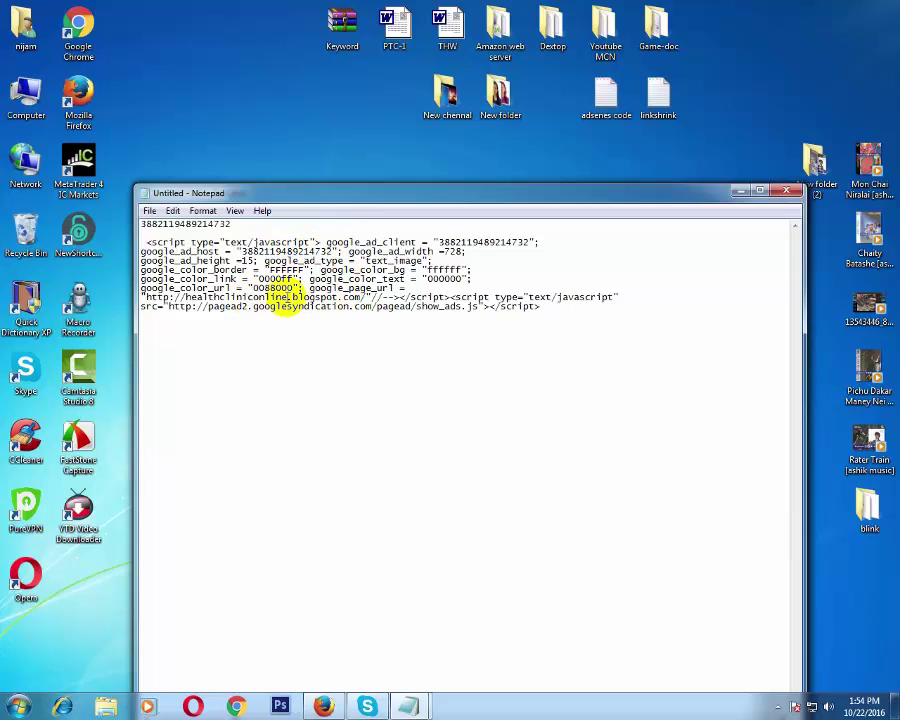
# Switch to Firefox, view the live Health Clinic blog, select its web address, and close the blog tab
pyautogui.click(323, 705)
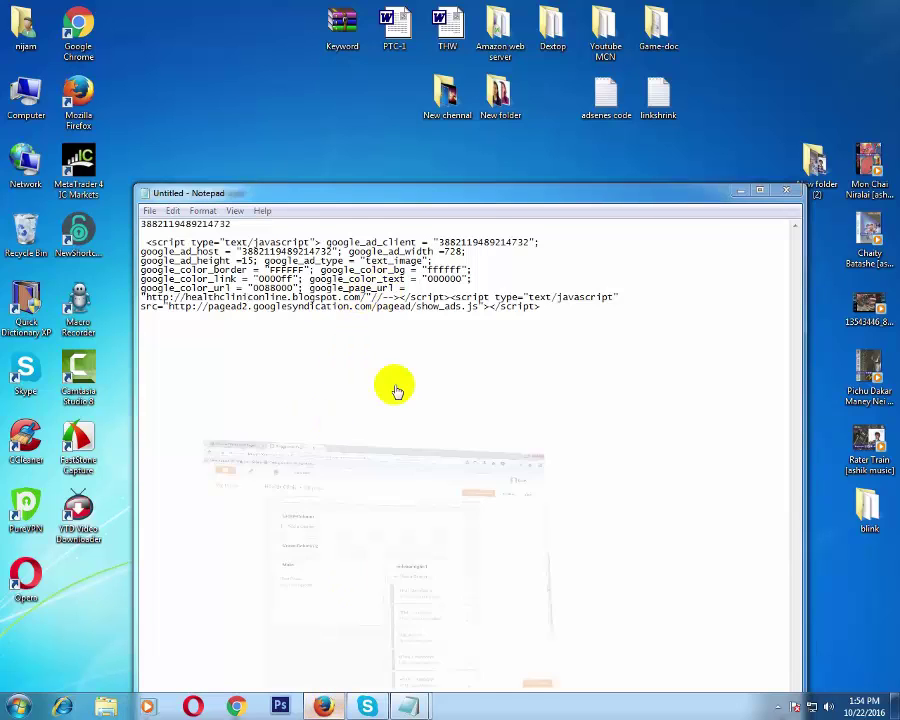
pyautogui.click(255, 92)
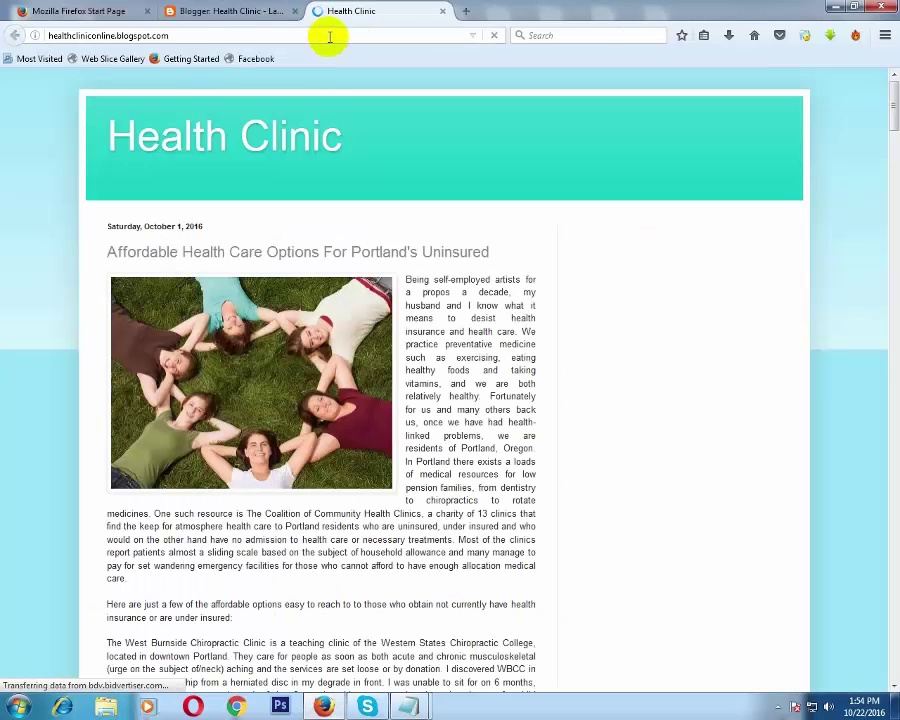
pyautogui.click(330, 37)
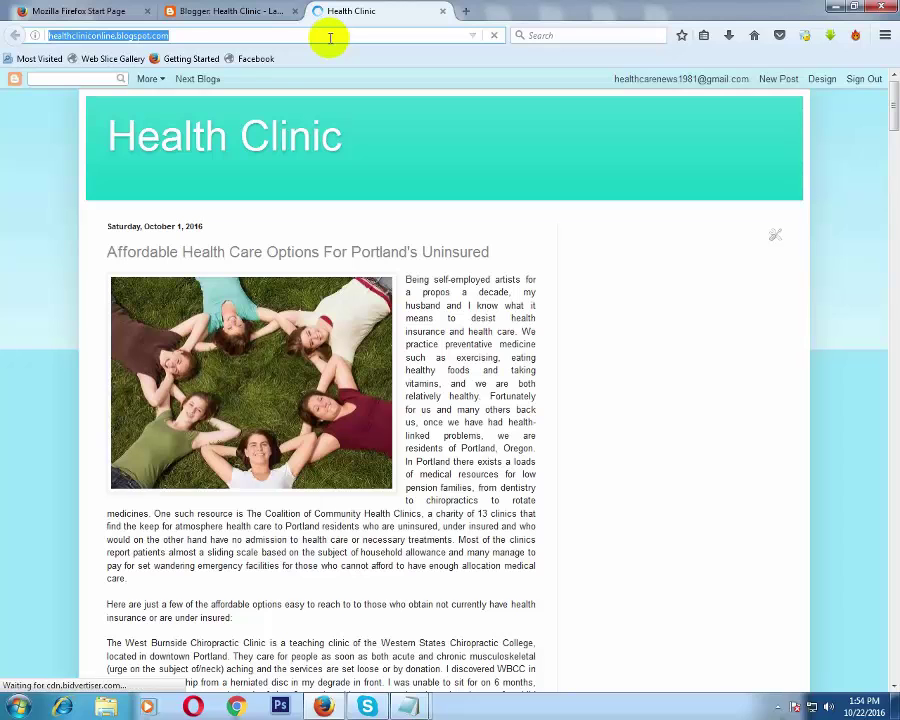
pyautogui.click(442, 11)
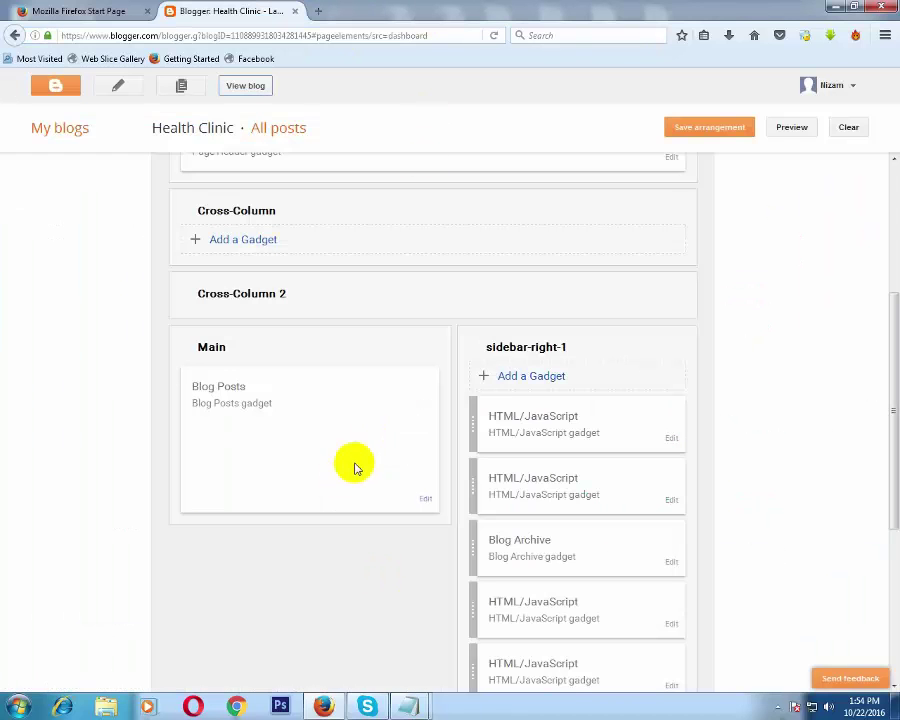
# Close the "adsenes code" file and return to the untitled note
pyautogui.moveTo(414, 703)
pyautogui.click(458, 643)
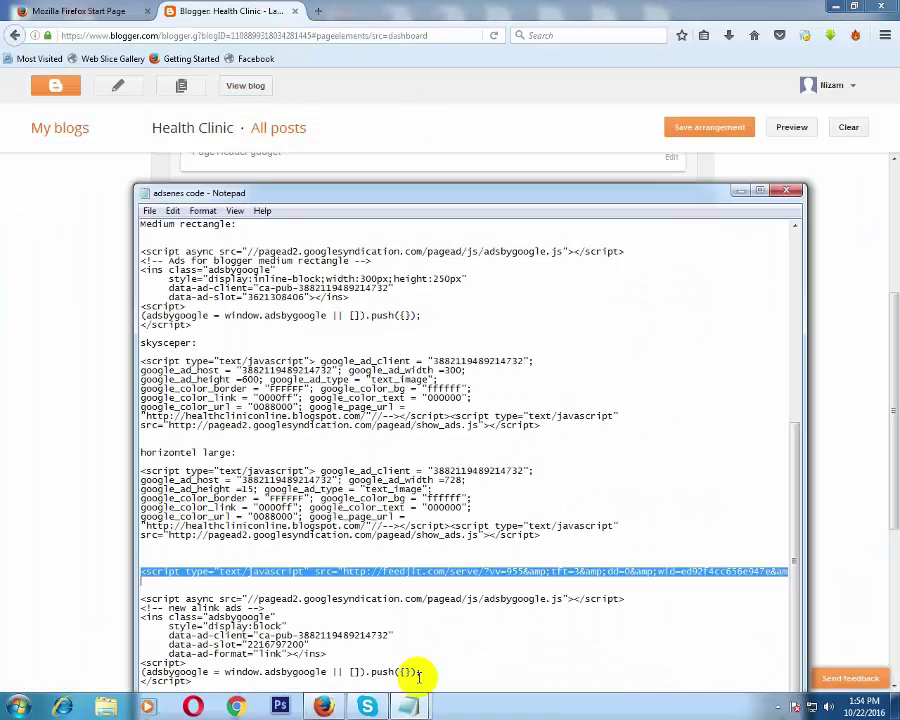
pyautogui.click(788, 191)
pyautogui.click(406, 704)
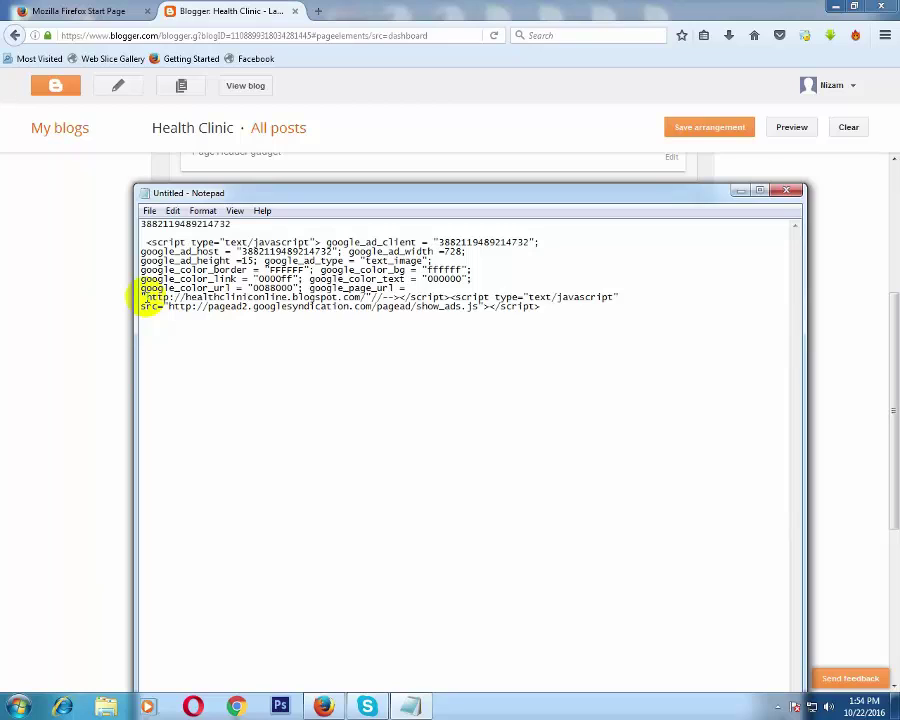
pyautogui.moveTo(143, 297); pyautogui.dragTo(395, 298)
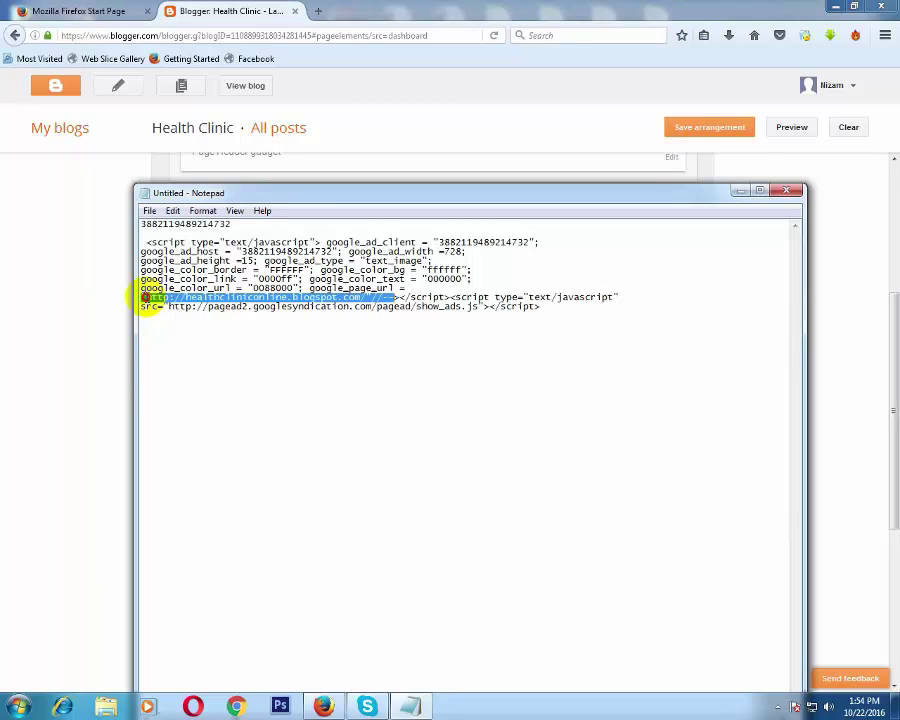
pyautogui.click(366, 298)
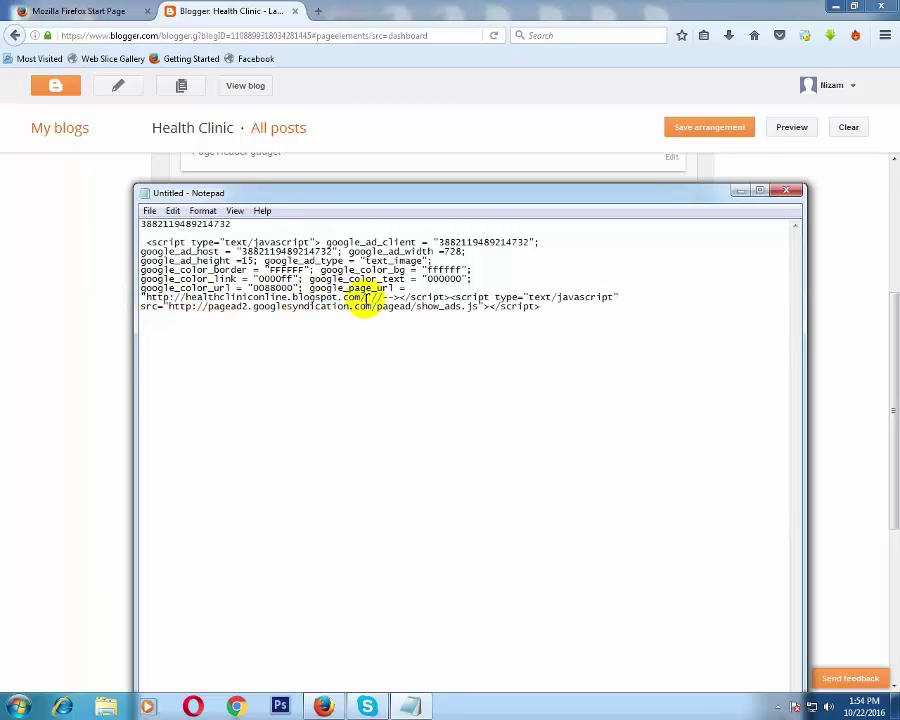
pyautogui.moveTo(357, 297); pyautogui.dragTo(167, 299)
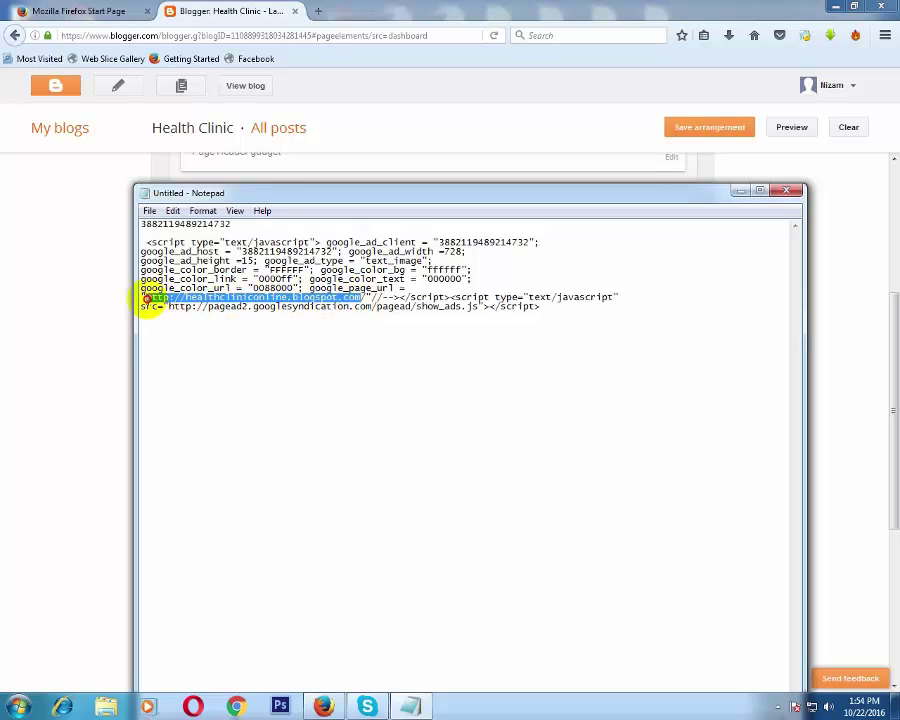
pyautogui.click(161, 306)
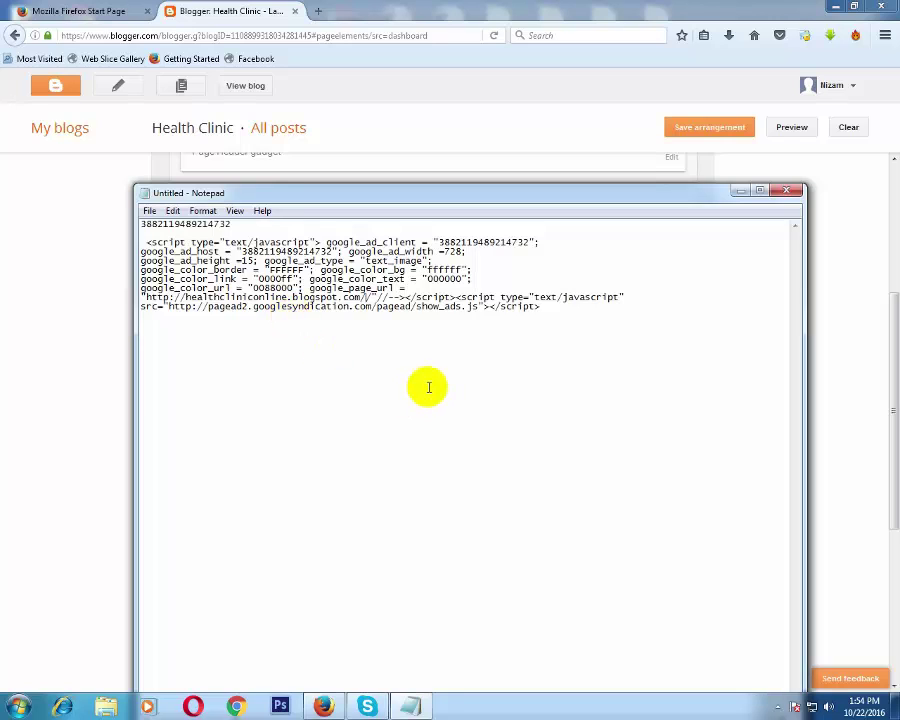
pyautogui.press('BackSpace')
pyautogui.press('BackSpace')
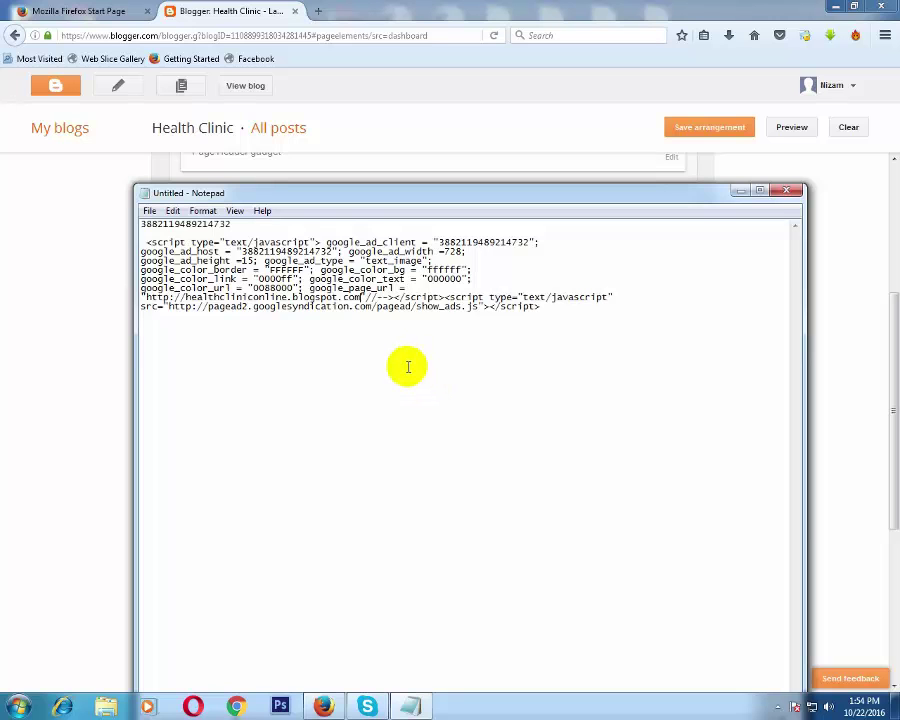
# Copy the complete ad script from the note, without the number on its first line, and return to the Blogger layout page in Firefox
pyautogui.hotkey('ctrl', 's')
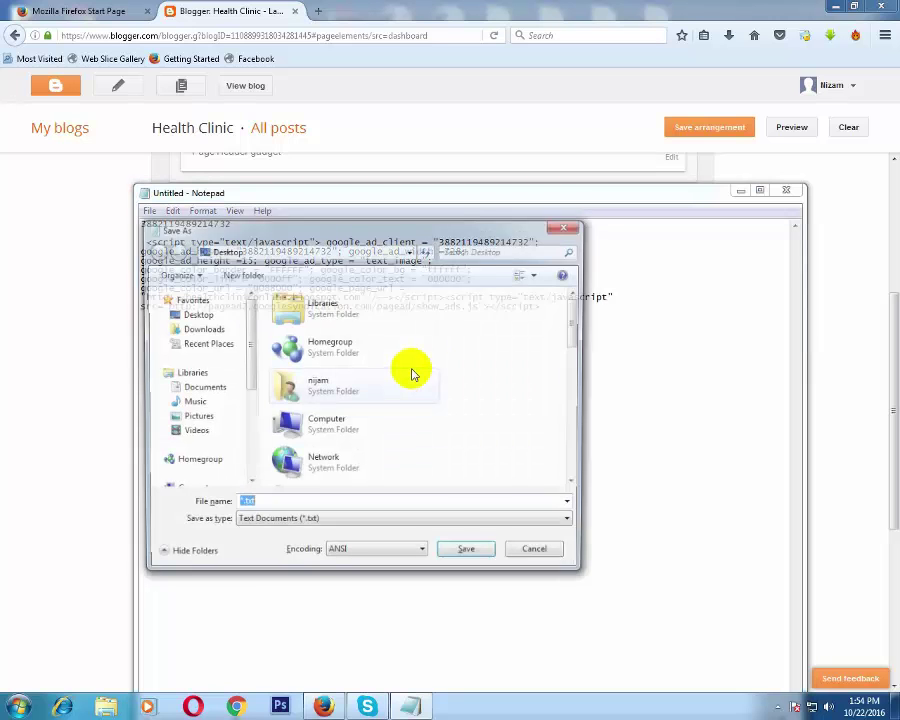
pyautogui.click(568, 229)
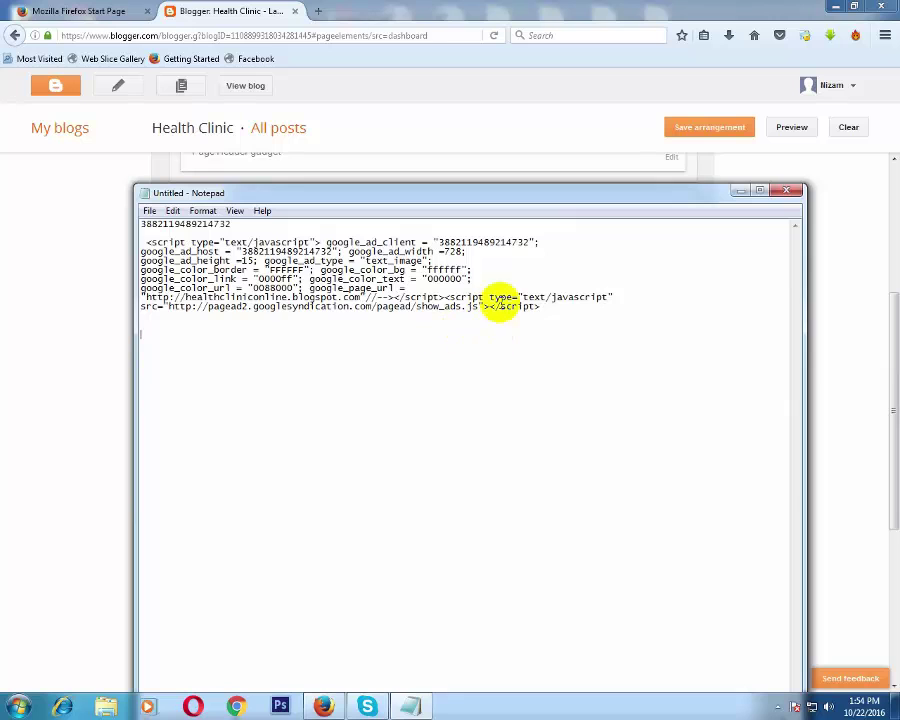
pyautogui.moveTo(546, 305); pyautogui.dragTo(150, 241)
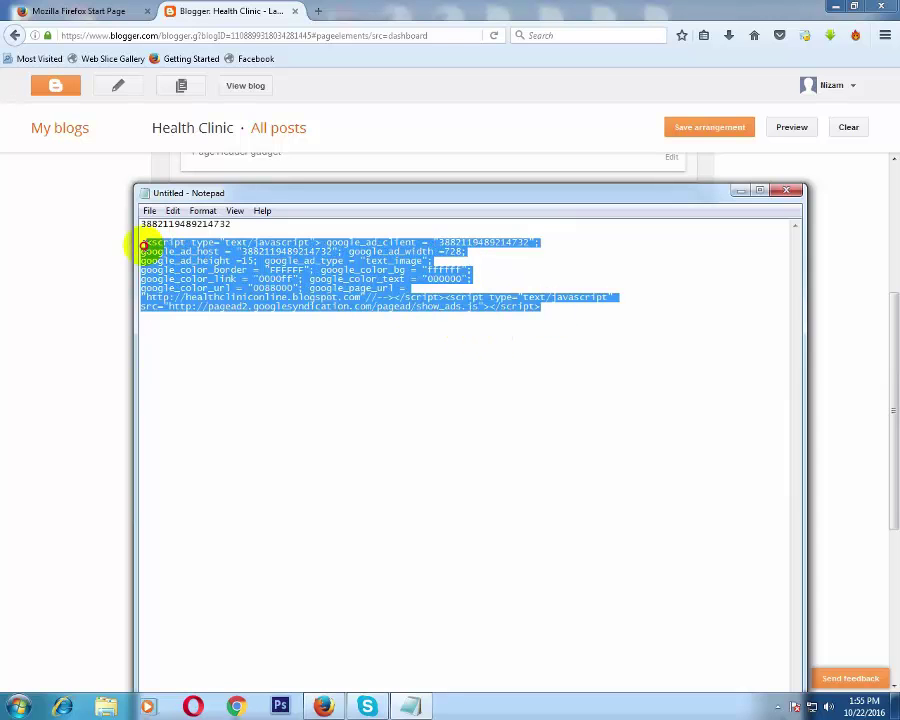
pyautogui.rightClick(172, 243)
pyautogui.click(206, 290)
pyautogui.click(128, 287)
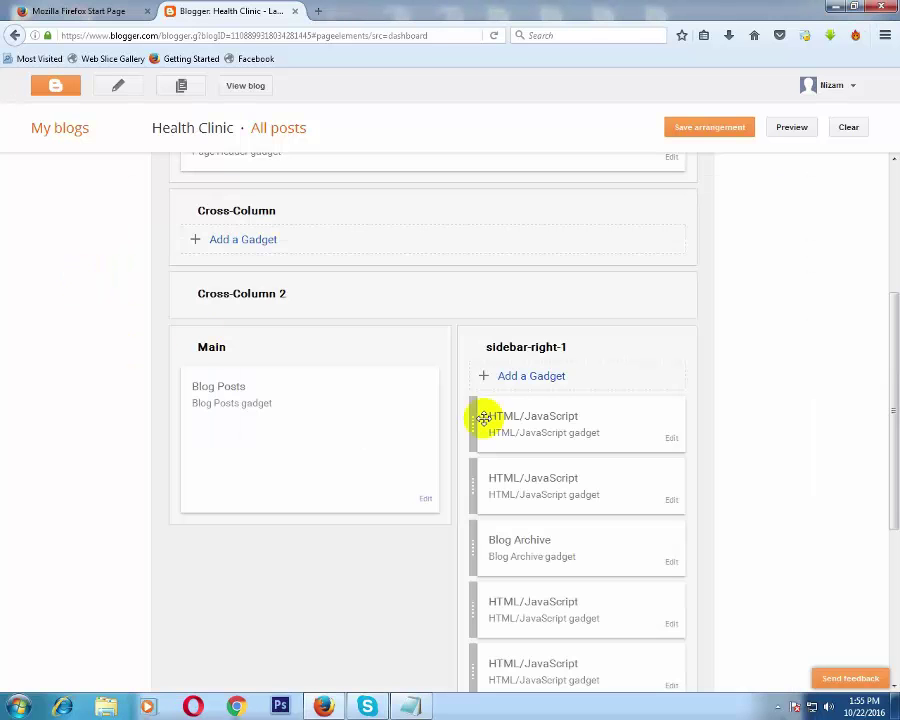
# Add an untitled HTML/JavaScript gadget containing the copied ad script to the sidebar-right-1 section and save it
pyautogui.click(534, 375)
pyautogui.moveTo(348, 35); pyautogui.dragTo(462, 133)
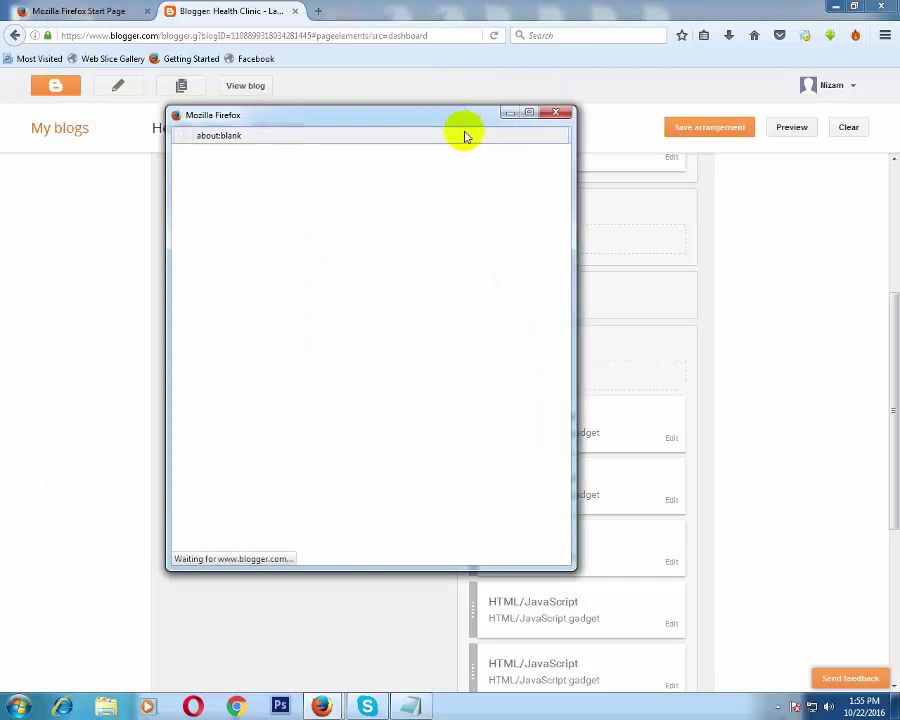
pyautogui.scroll(-3, 371, 438)
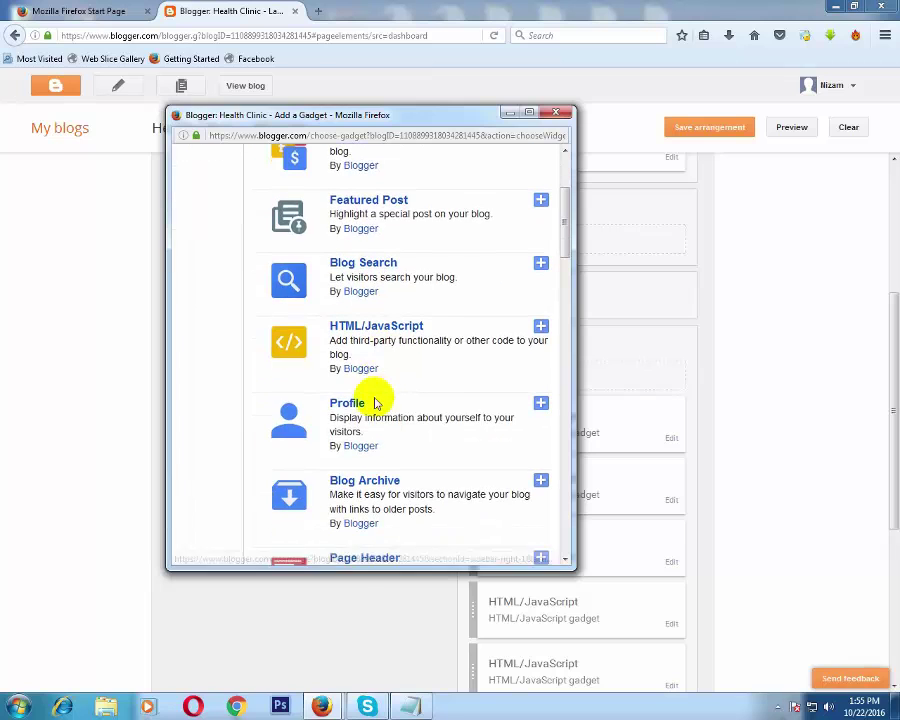
pyautogui.click(378, 331)
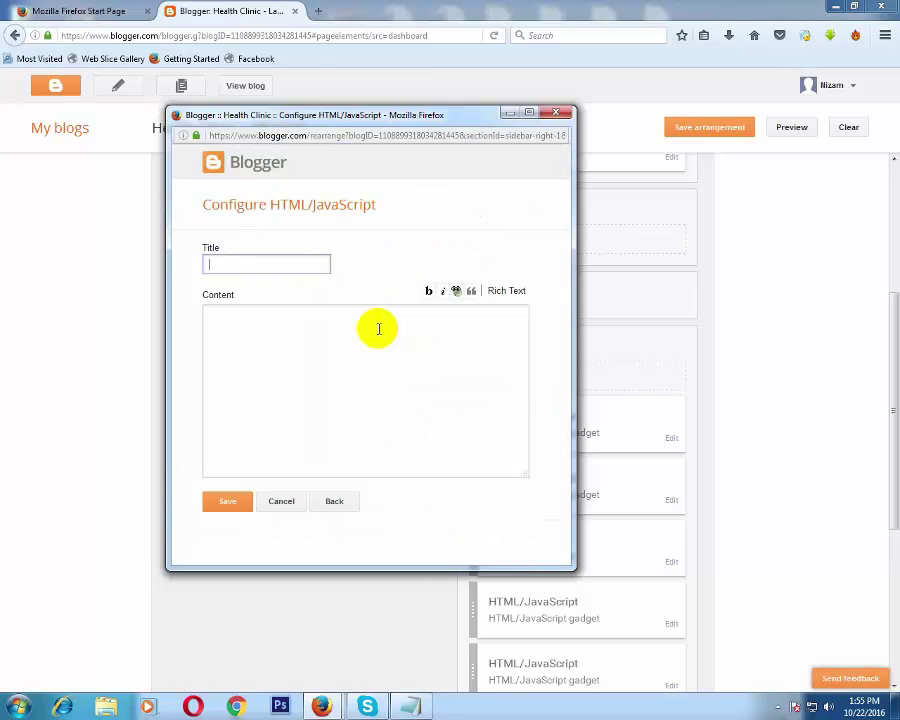
pyautogui.click(329, 352)
pyautogui.hotkey('ctrl', 'v')
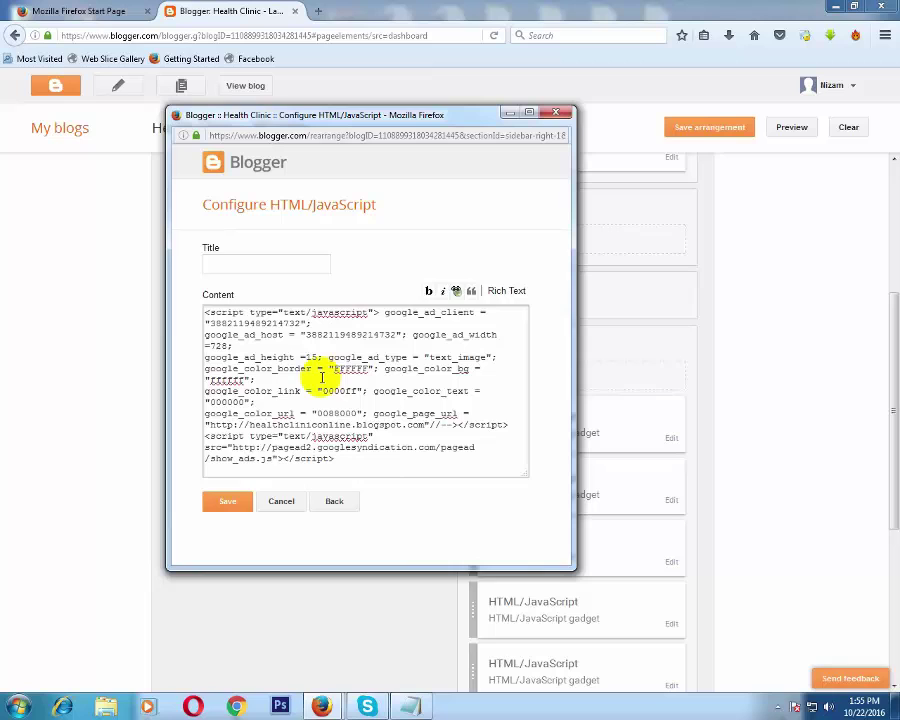
pyautogui.click(237, 500)
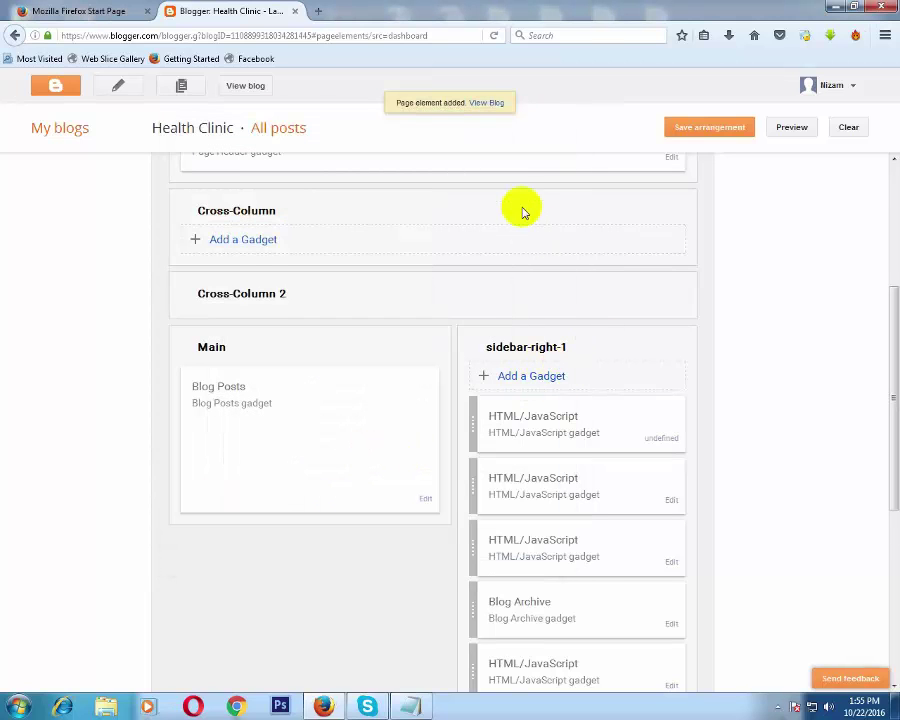
# Save the layout arrangement and open the live Health Clinic blog to check the sidebar
pyautogui.click(707, 130)
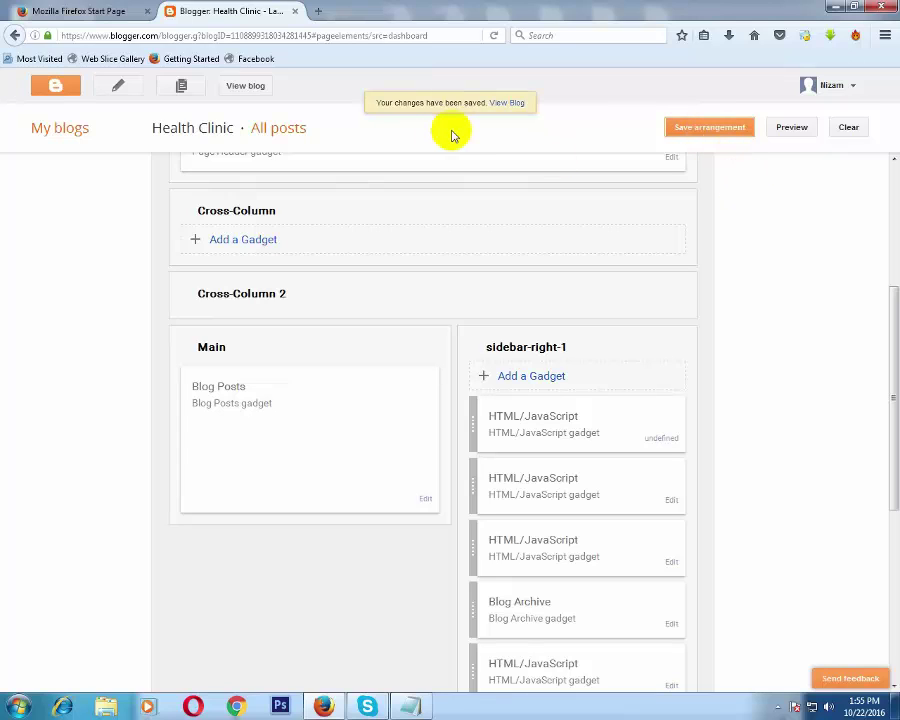
pyautogui.click(362, 36)
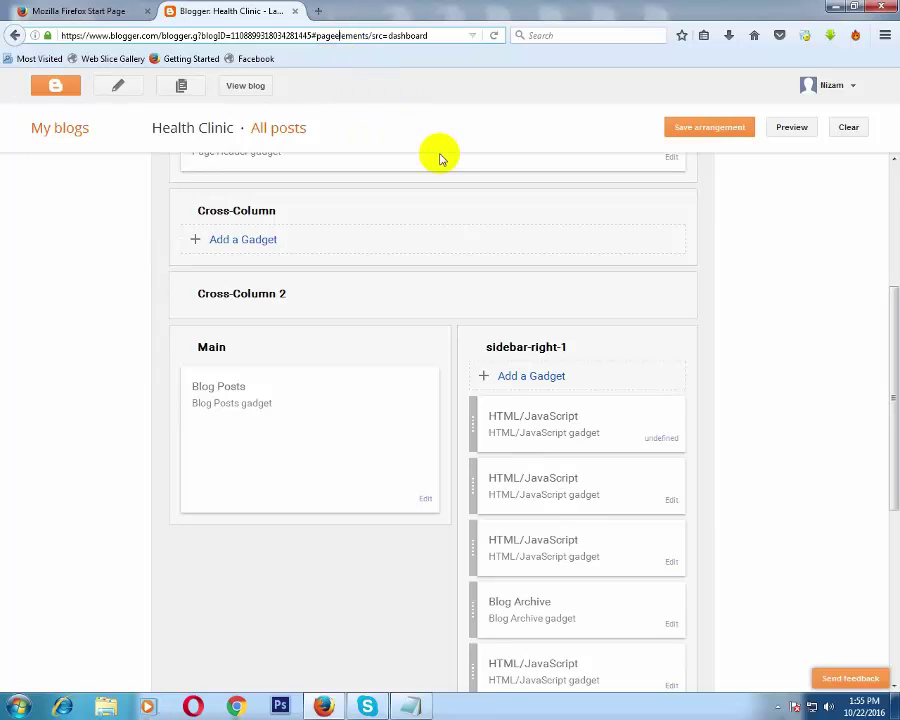
pyautogui.click(239, 86)
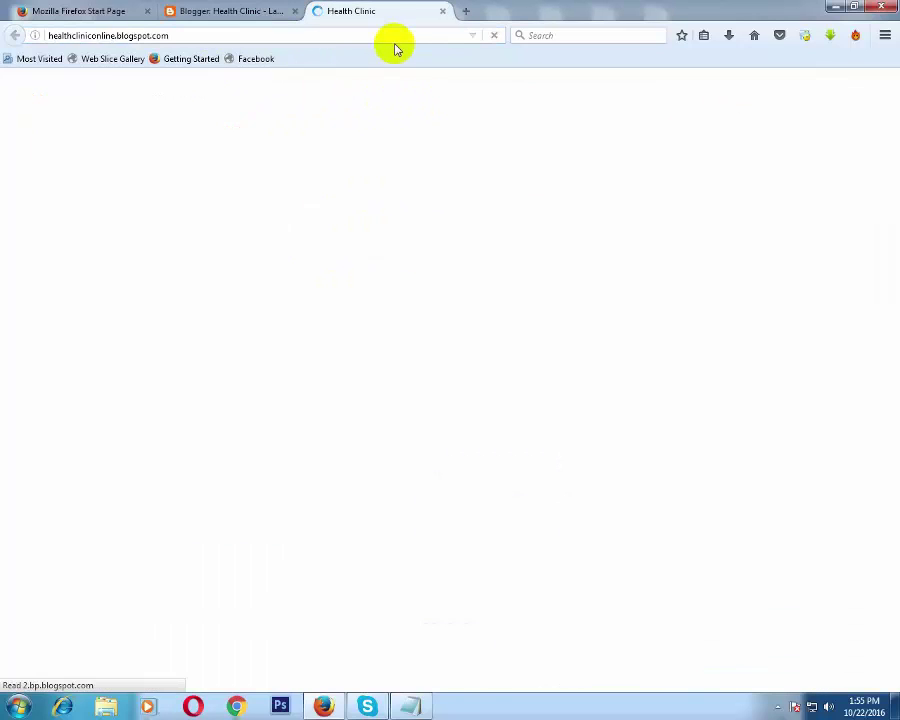
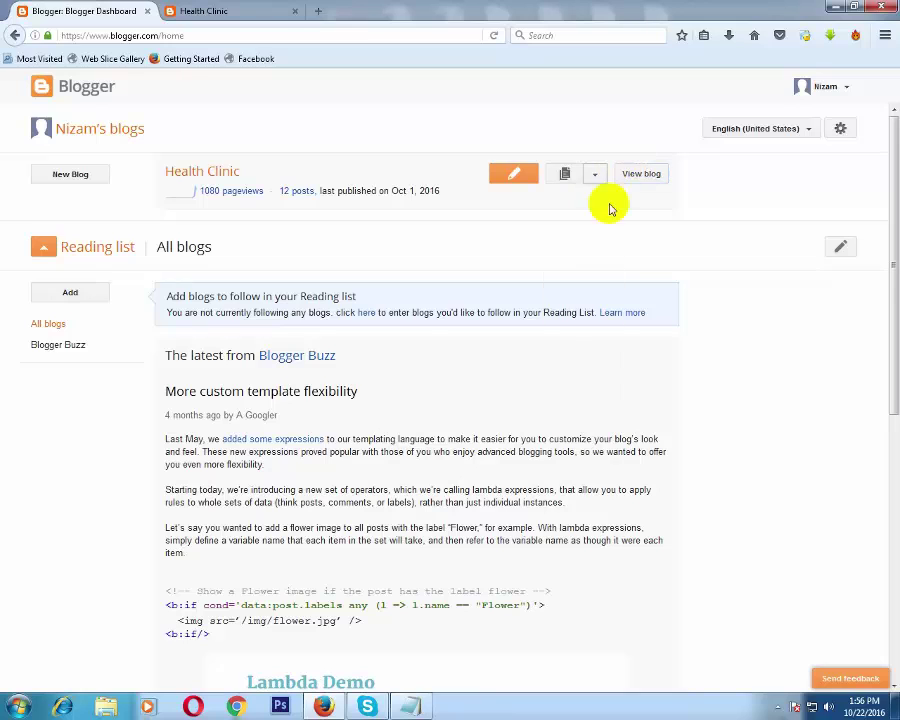
# Open the Health Clinic blog's layout page from the blog dashboard and go to the sidebar-right-1 gadgets
pyautogui.click(595, 176)
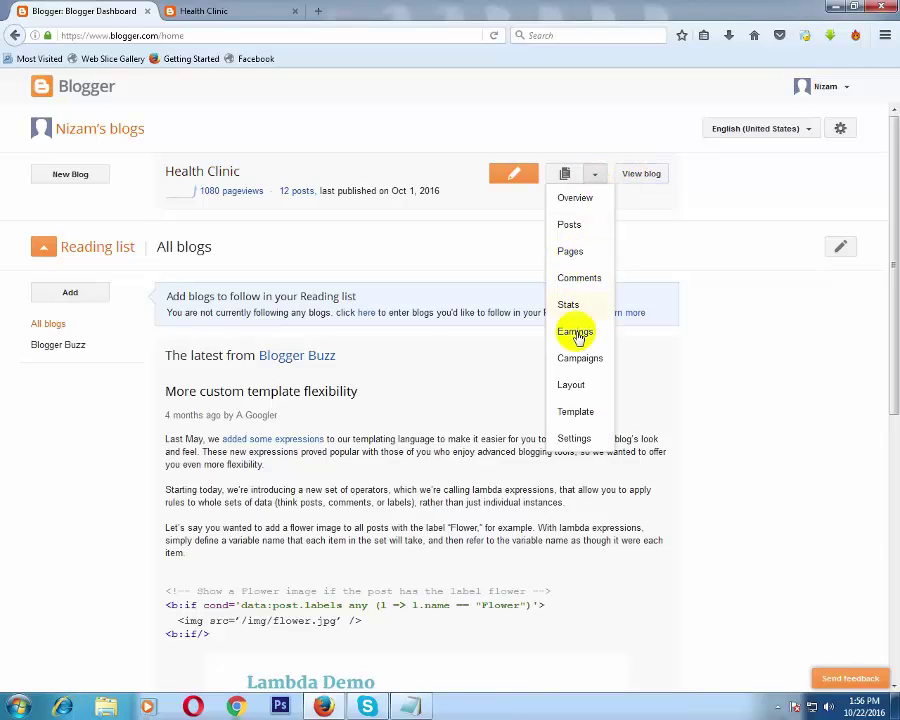
pyautogui.click(572, 384)
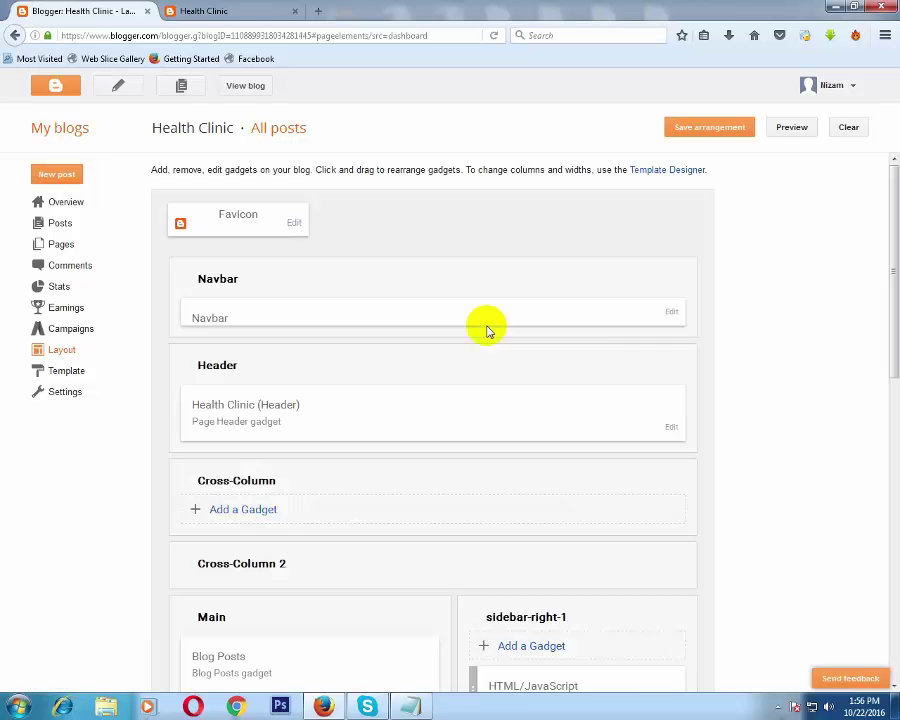
pyautogui.scroll(-2, 575, 445)
pyautogui.scroll(-3, 590, 438)
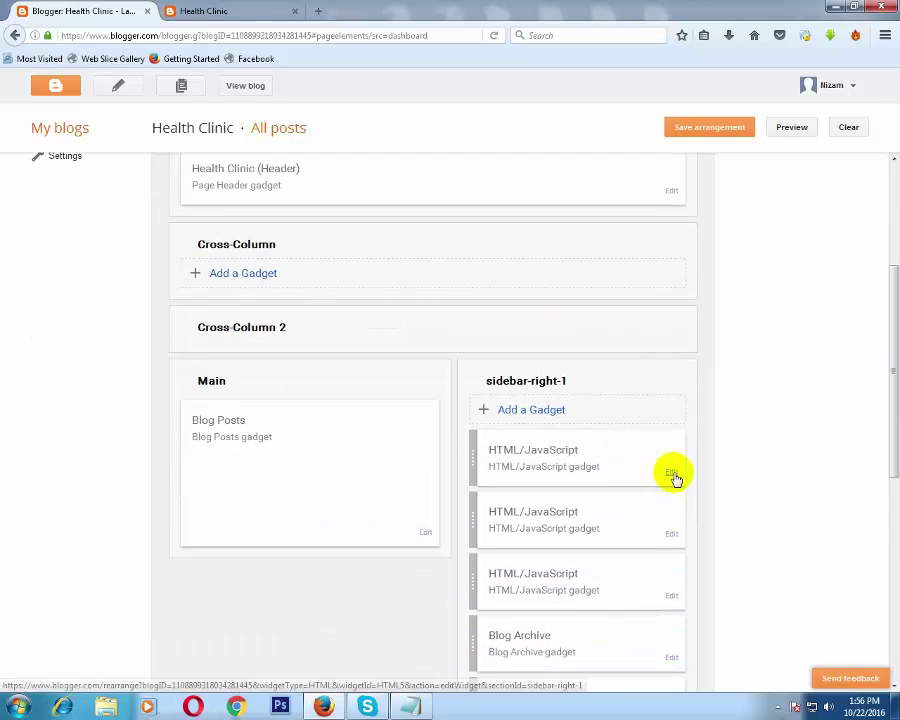
# Replace the first sidebar-right-1 HTML/JavaScript gadget's content with the copied script version of width 300 and height 250, and save it
pyautogui.click(670, 472)
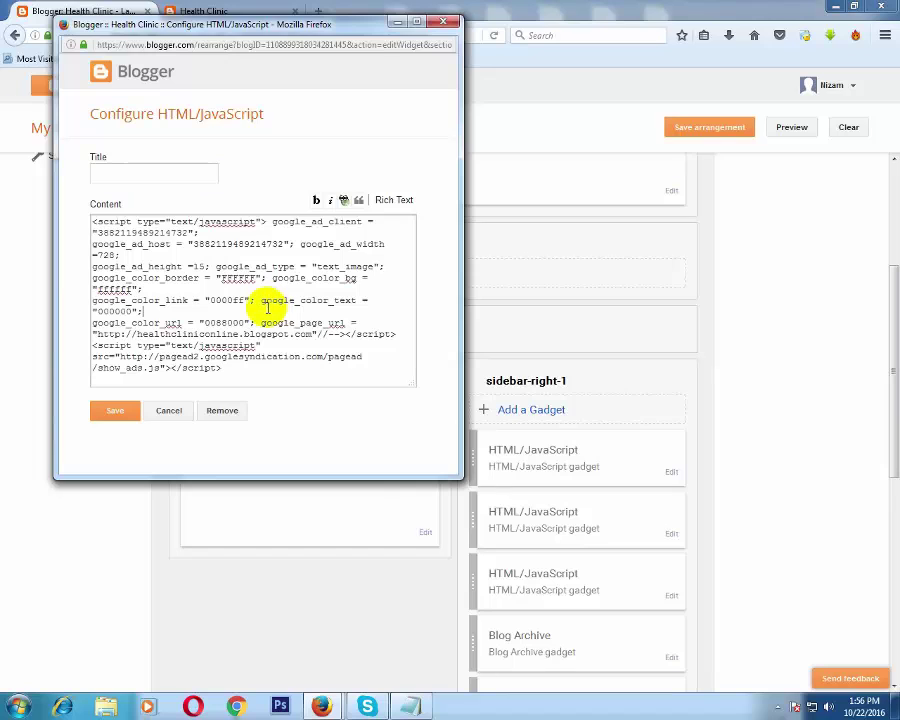
pyautogui.hotkey('ctrl', 'a')
pyautogui.press('Delete')
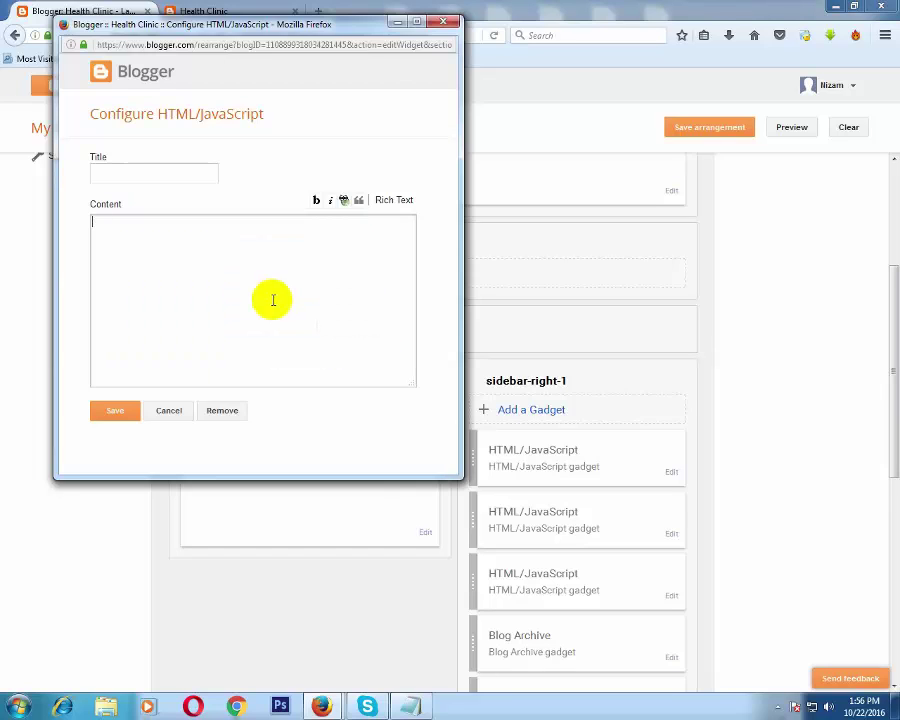
pyautogui.hotkey('ctrl', 'v')
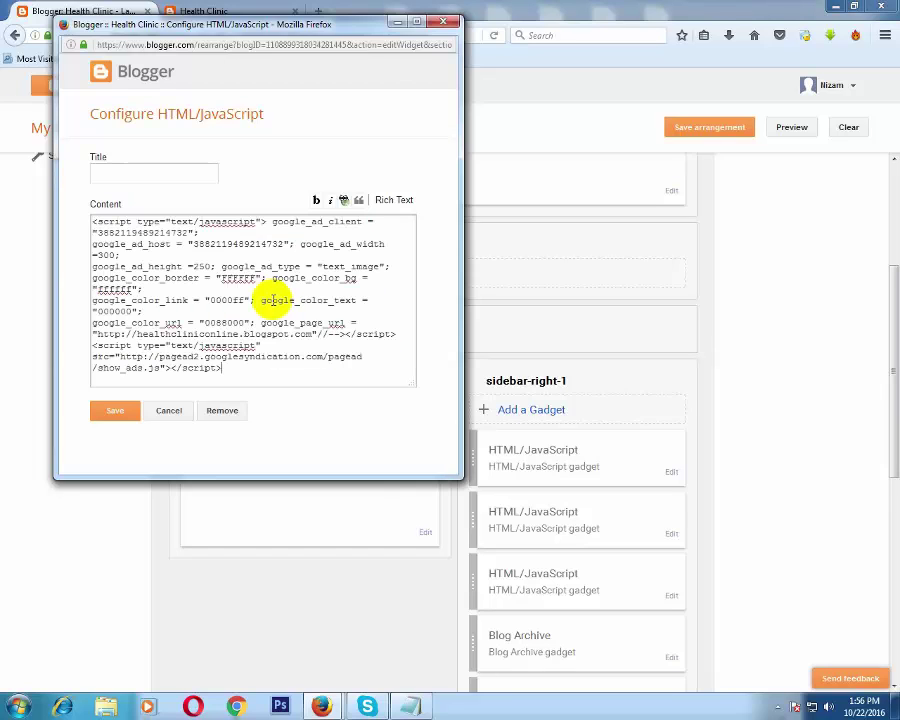
pyautogui.click(118, 411)
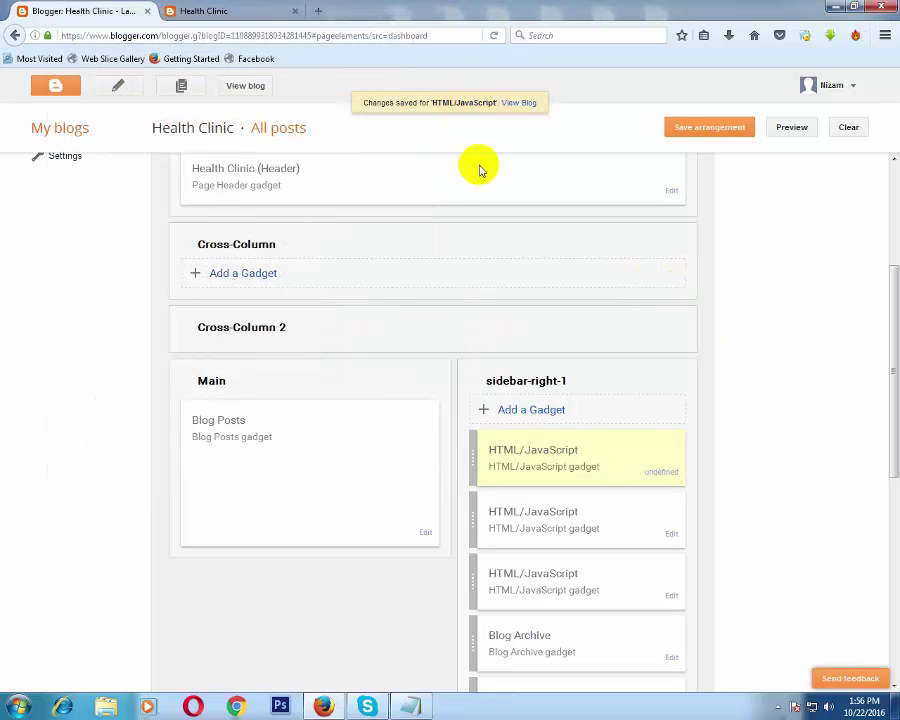
pyautogui.click(416, 36)
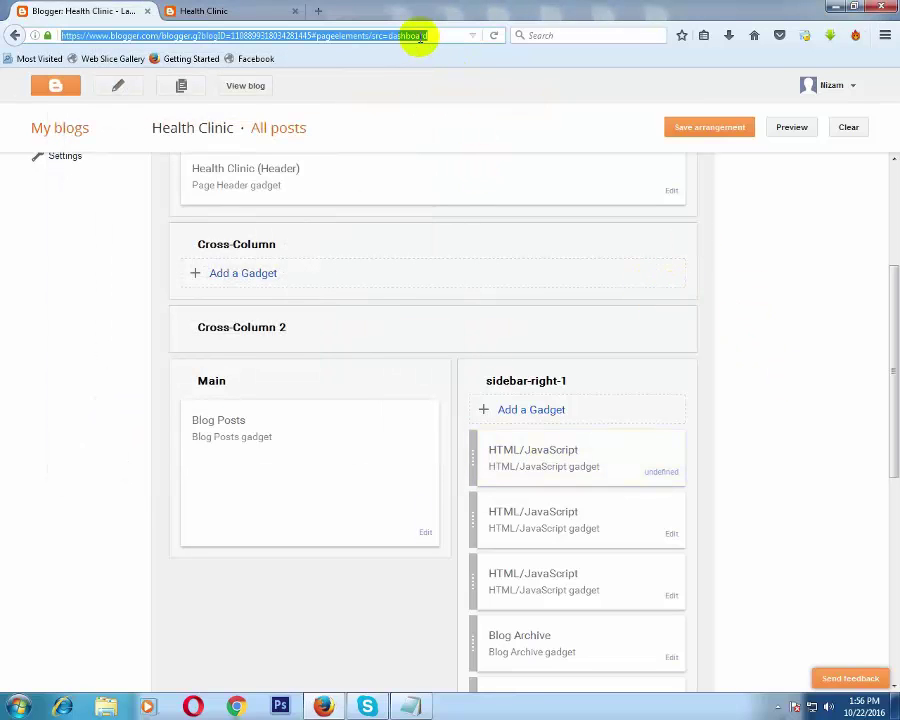
pyautogui.rightClick(421, 37)
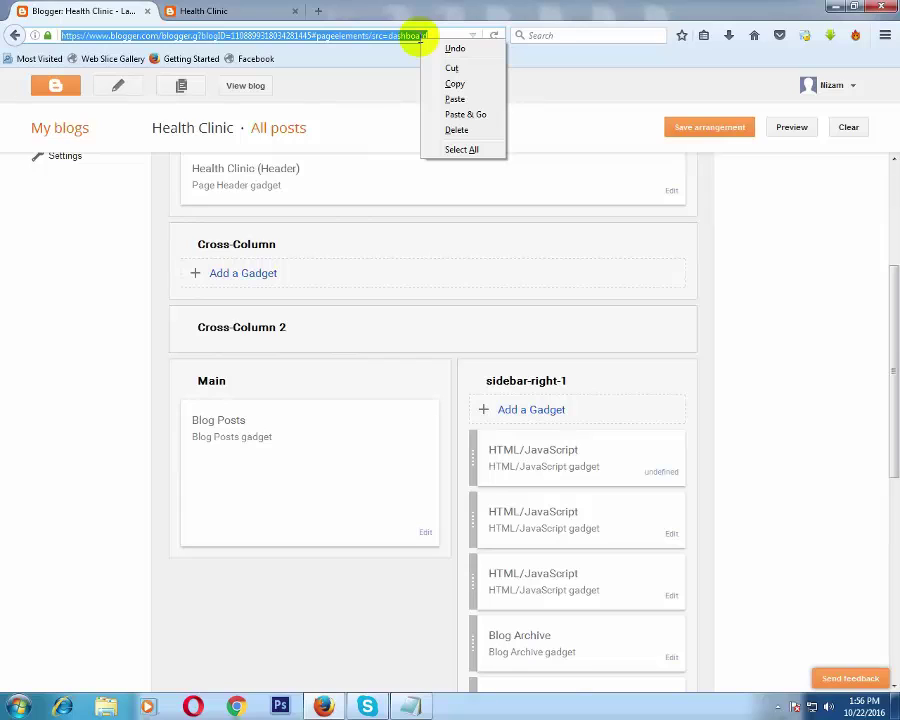
pyautogui.click(397, 88)
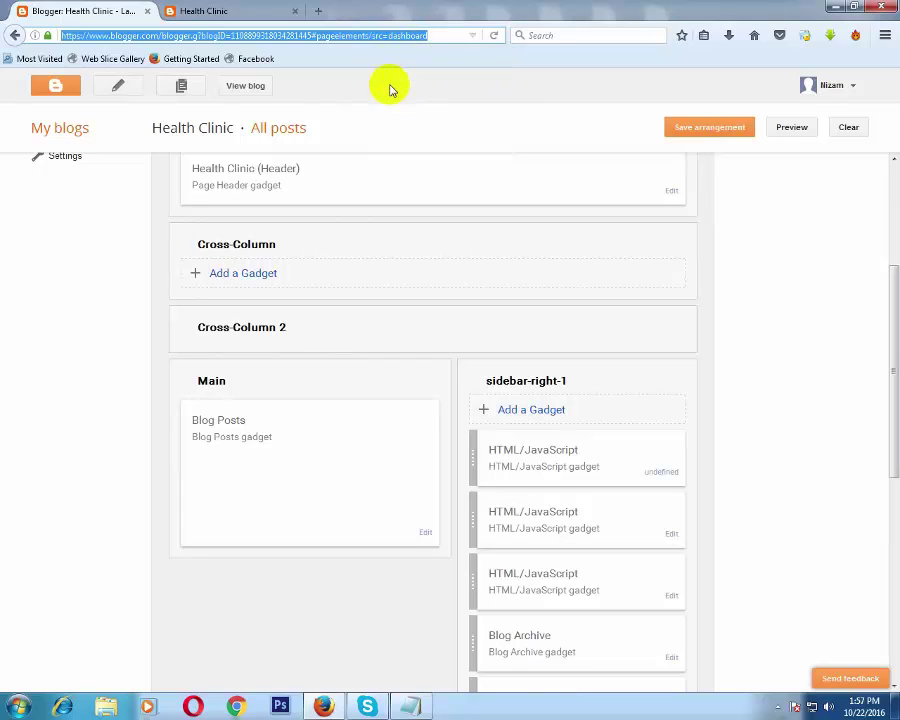
# Close the old Health Clinic tab, then view the live blog afresh to check its sidebar ads and return to the layout page
pyautogui.click(257, 12)
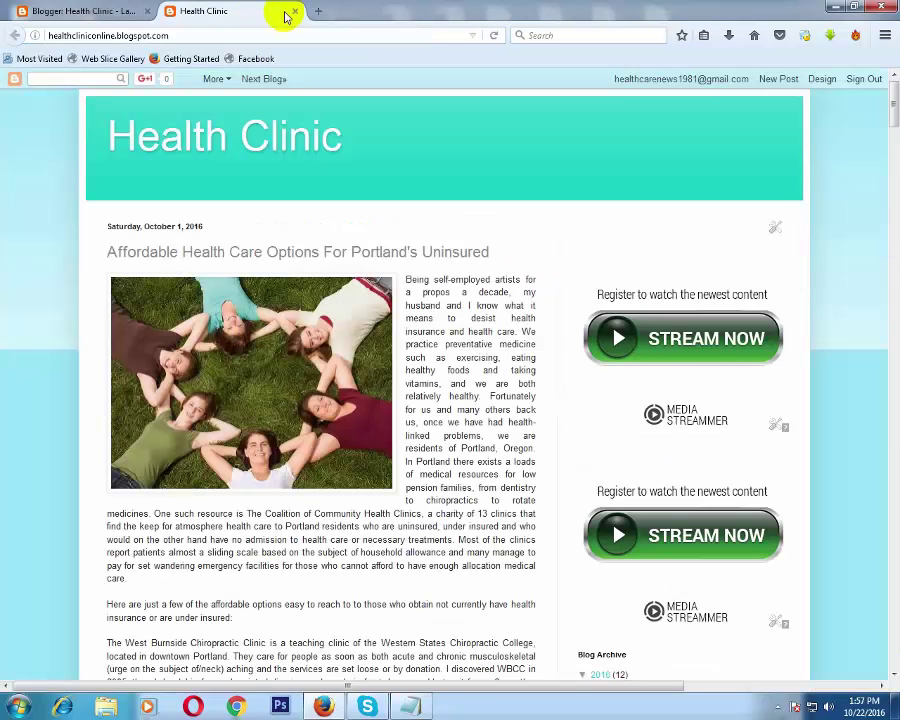
pyautogui.click(293, 13)
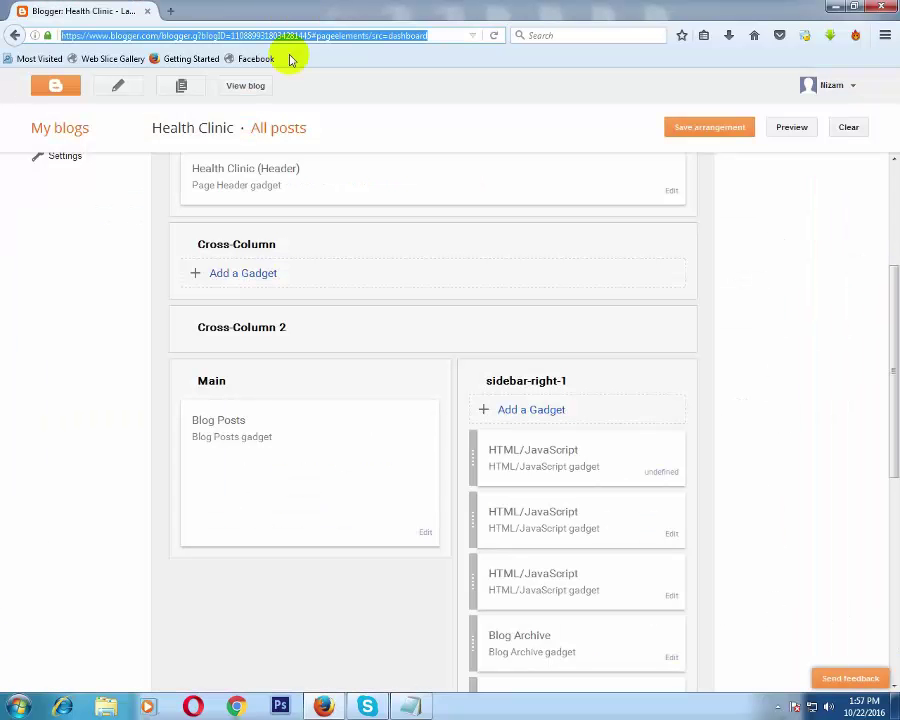
pyautogui.click(246, 90)
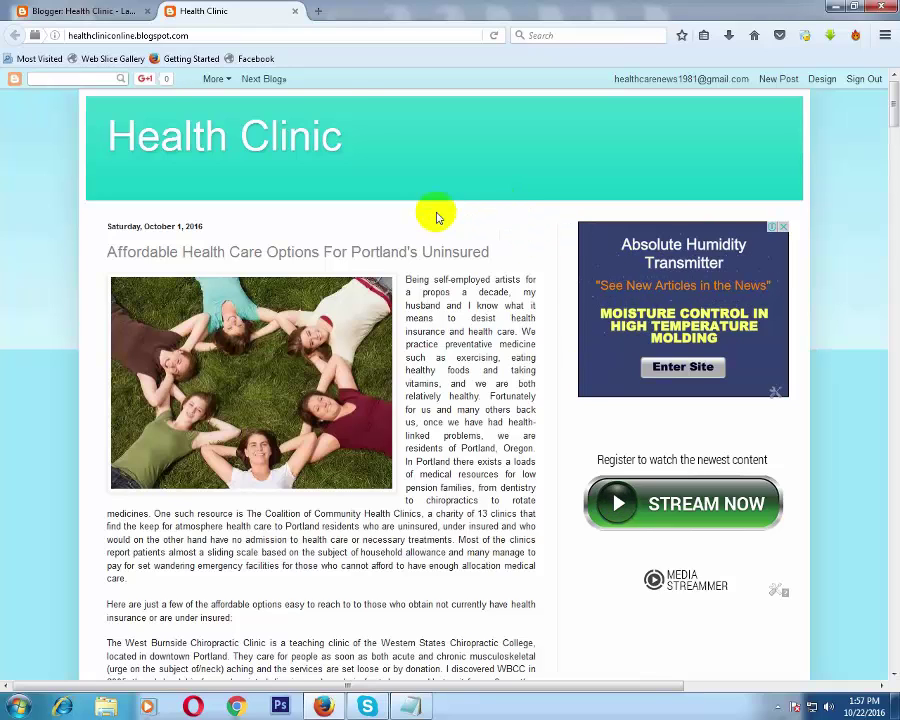
pyautogui.click(295, 12)
pyautogui.scroll(-3, 410, 416)
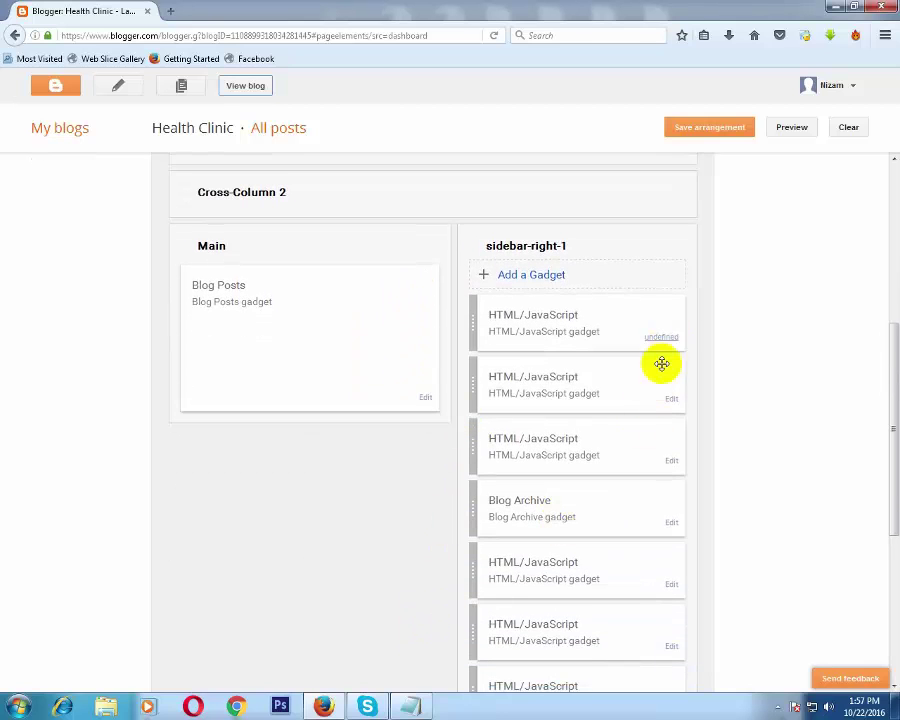
# Switch to the Notepad note, examine the script's google_ad_width and google_ad_height values, and return to the layout page in Firefox
pyautogui.click(410, 707)
pyautogui.click(426, 267)
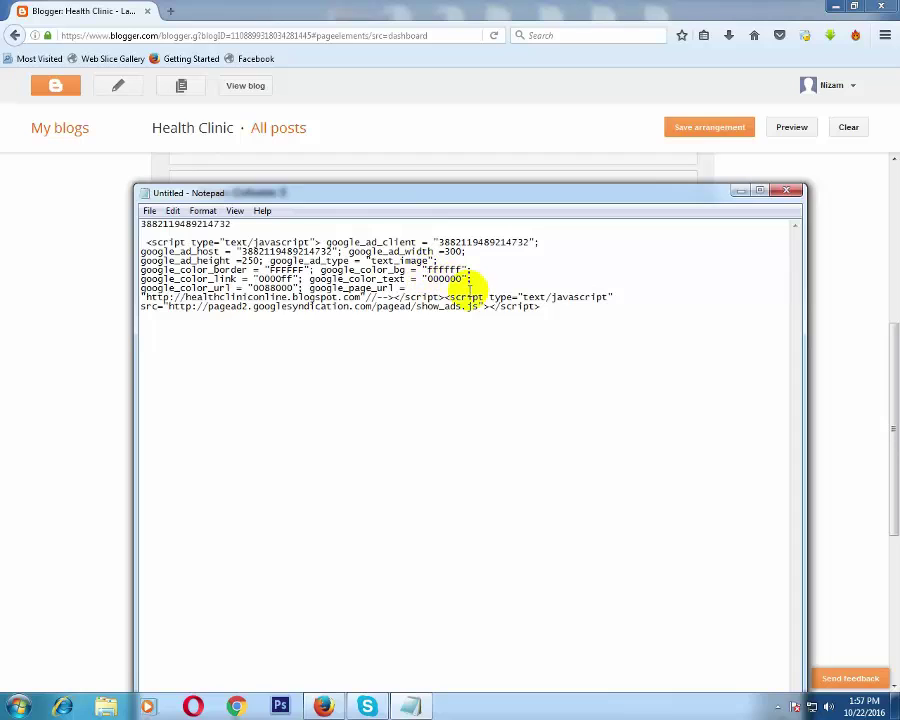
pyautogui.doubleClick(541, 303)
pyautogui.click(471, 301)
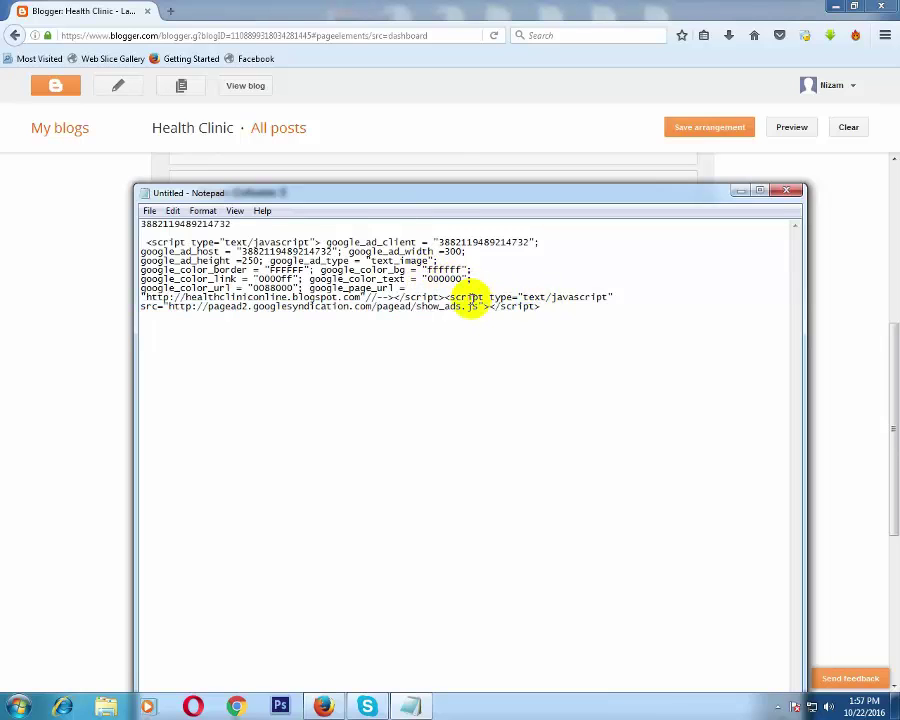
pyautogui.click(415, 280)
pyautogui.click(411, 268)
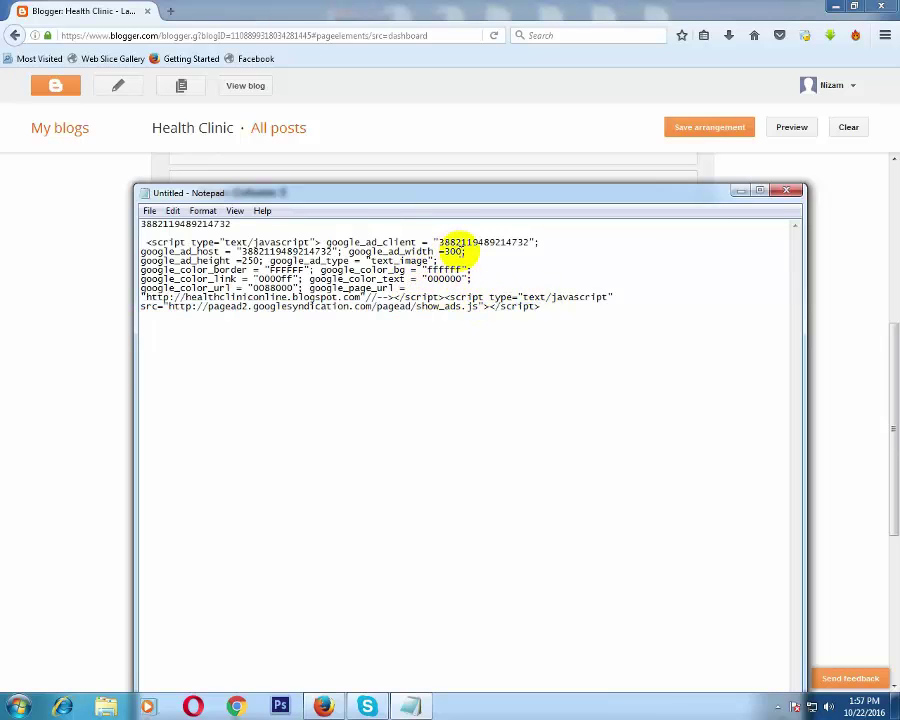
pyautogui.click(462, 251)
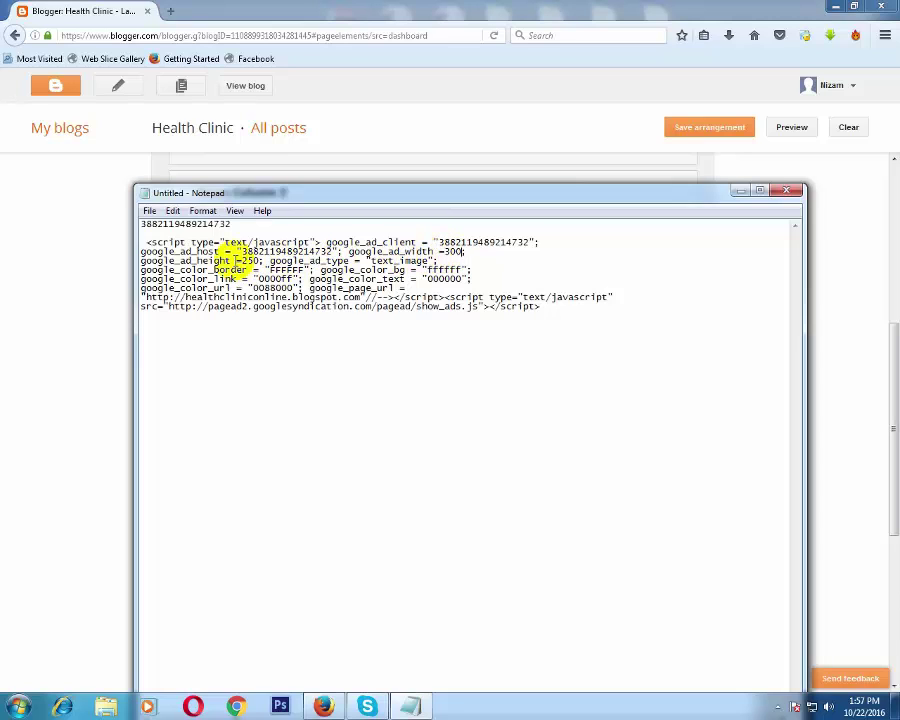
pyautogui.doubleClick(455, 252)
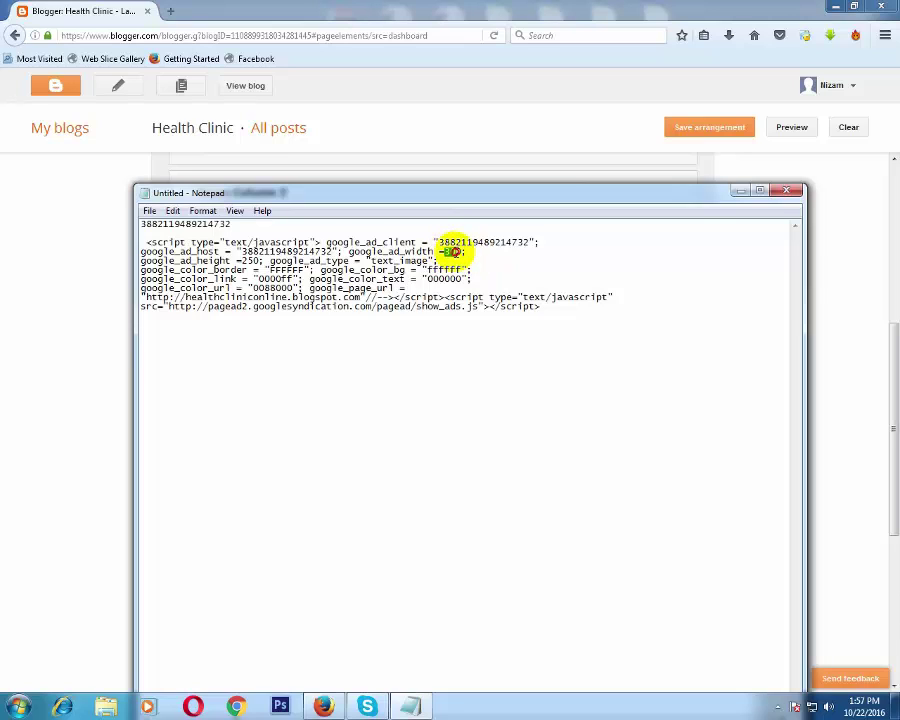
pyautogui.click(462, 253)
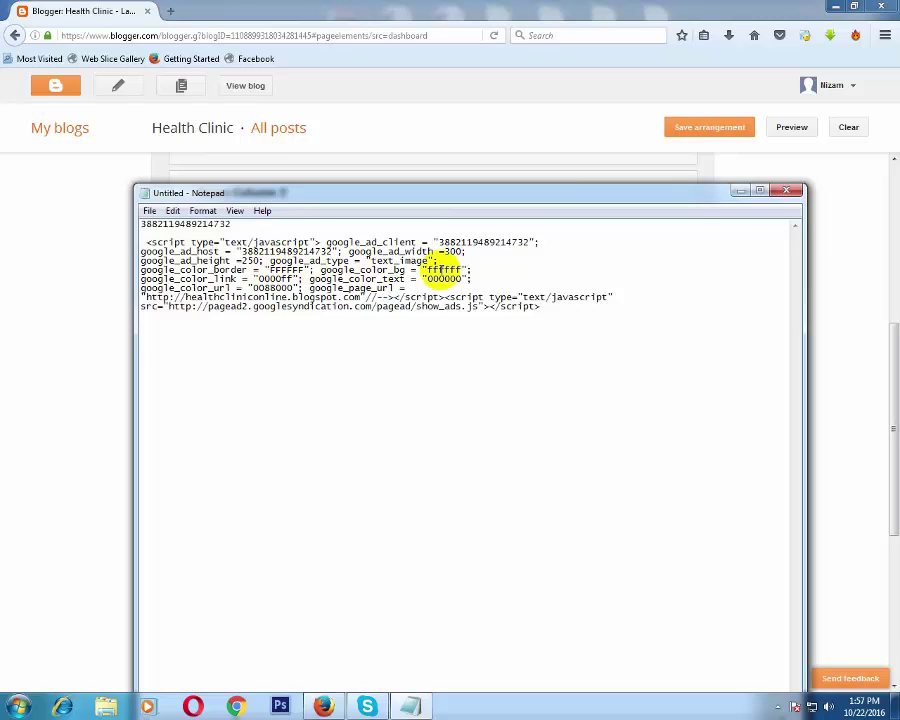
pyautogui.click(94, 307)
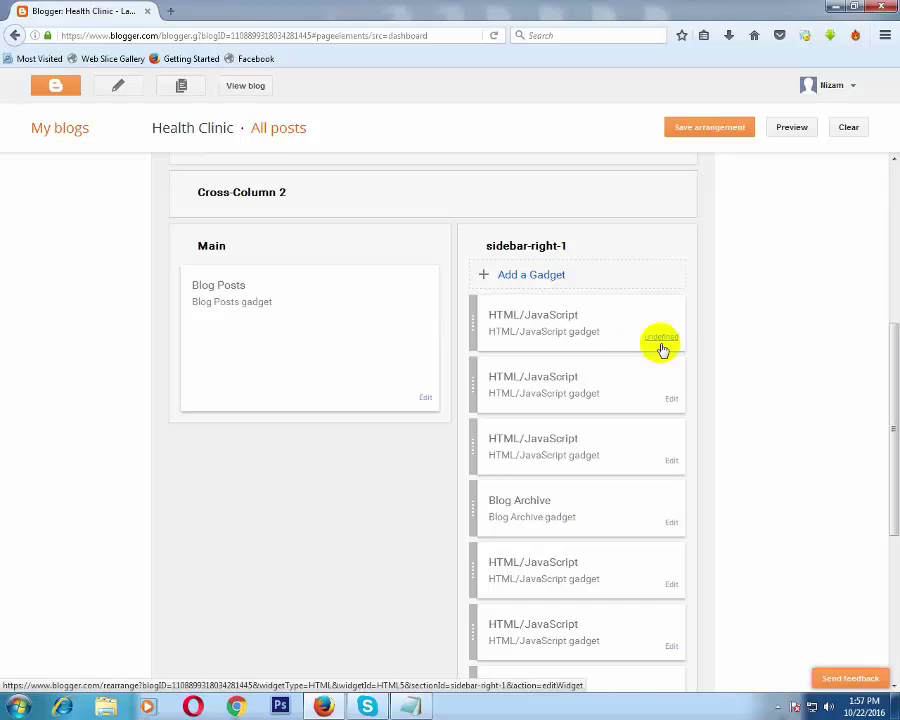
pyautogui.click(270, 37)
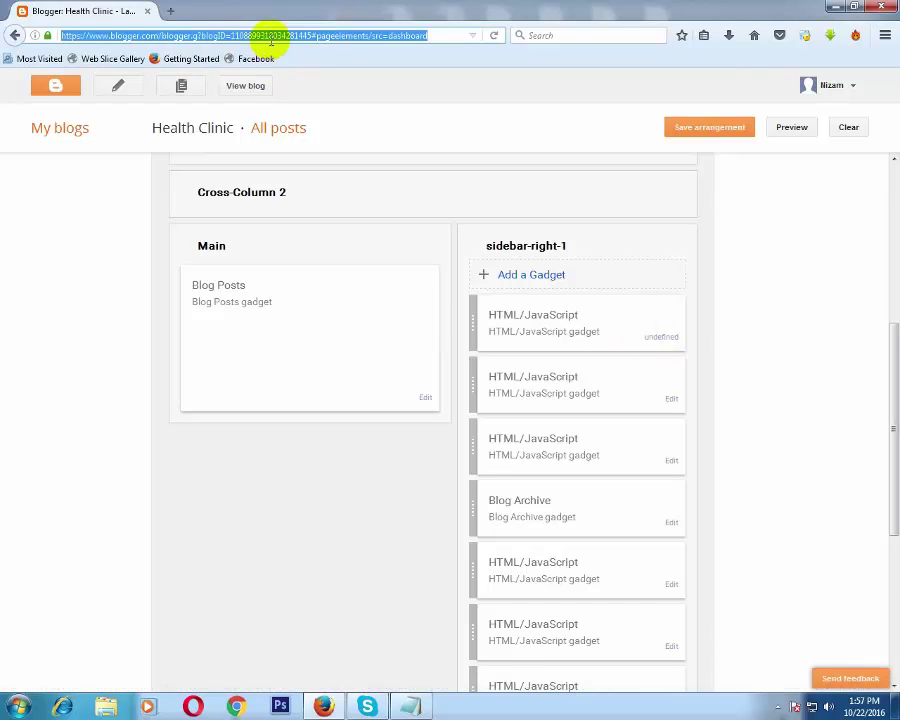
# Look through the Health Clinic layout page's sections, from the favicon and header down to the sidebar-right-1 gadgets
pyautogui.click(492, 181)
pyautogui.scroll(1, 787, 282)
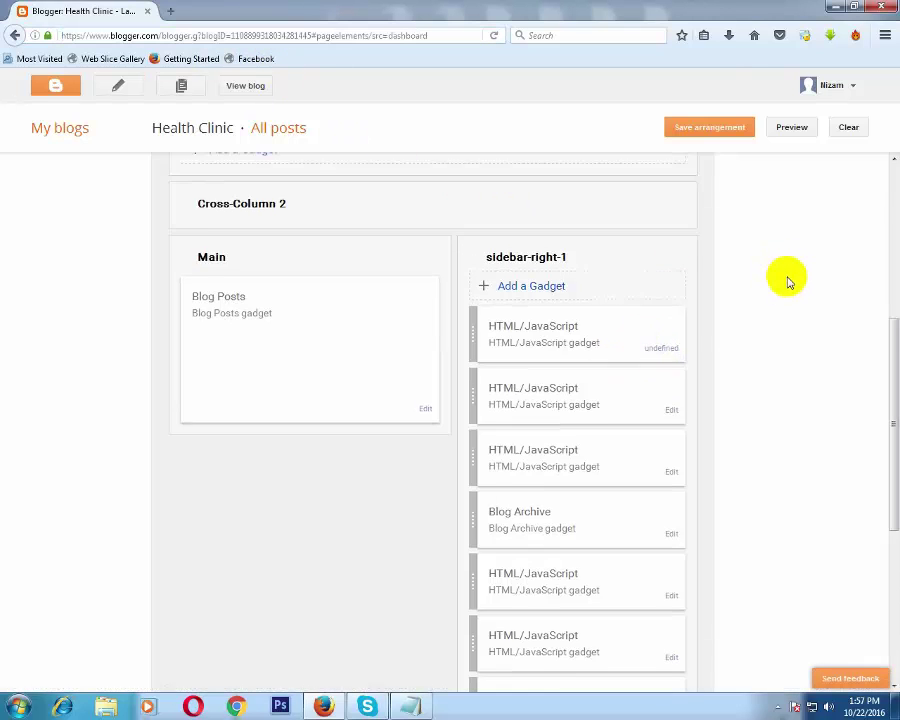
pyautogui.scroll(4, 787, 280)
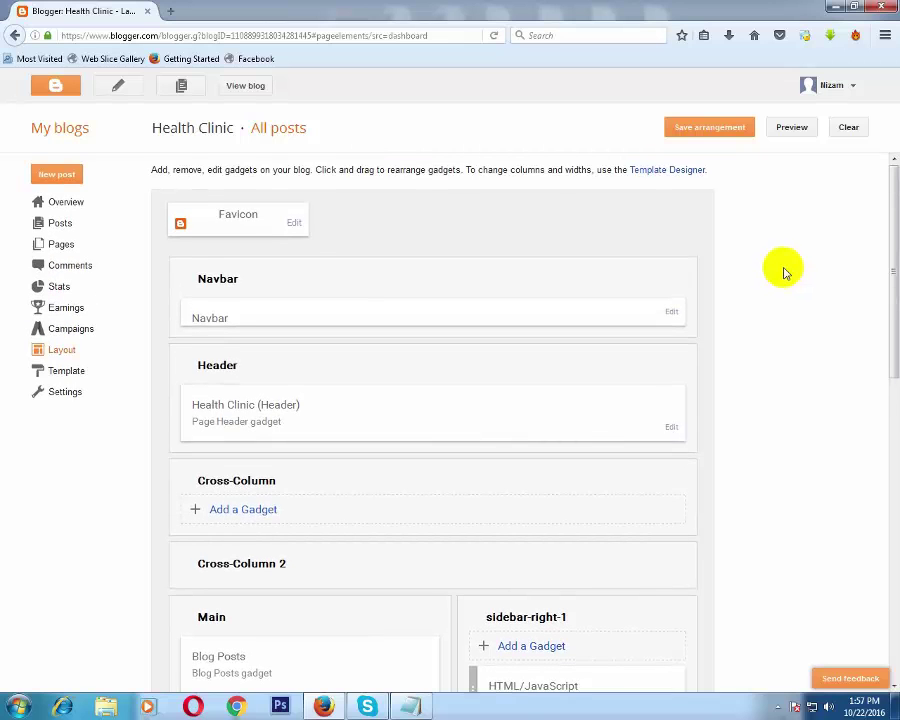
pyautogui.scroll(-5, 785, 270)
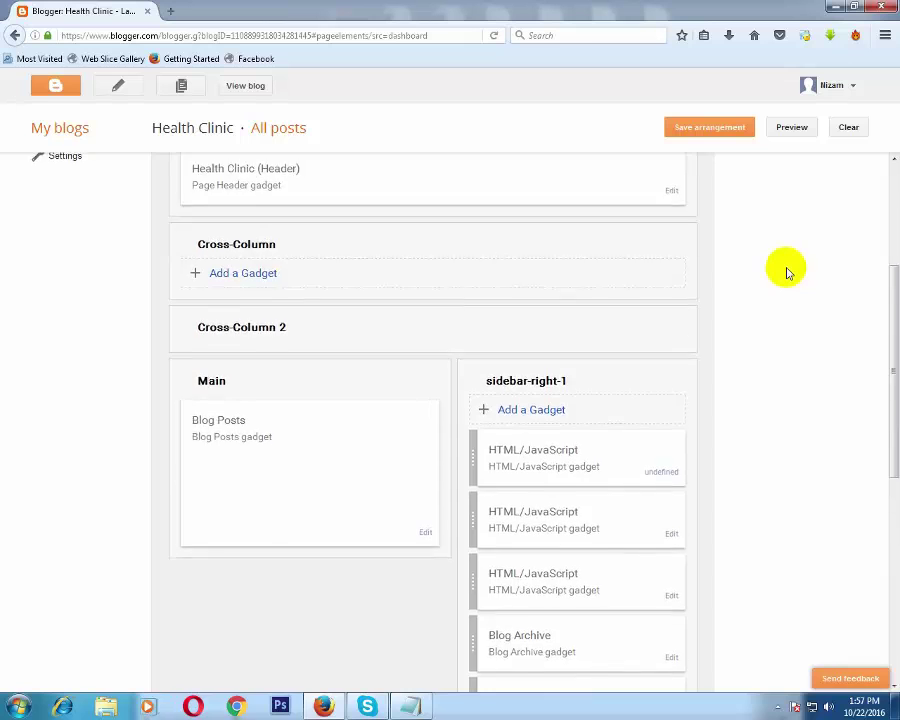
pyautogui.scroll(5, 787, 272)
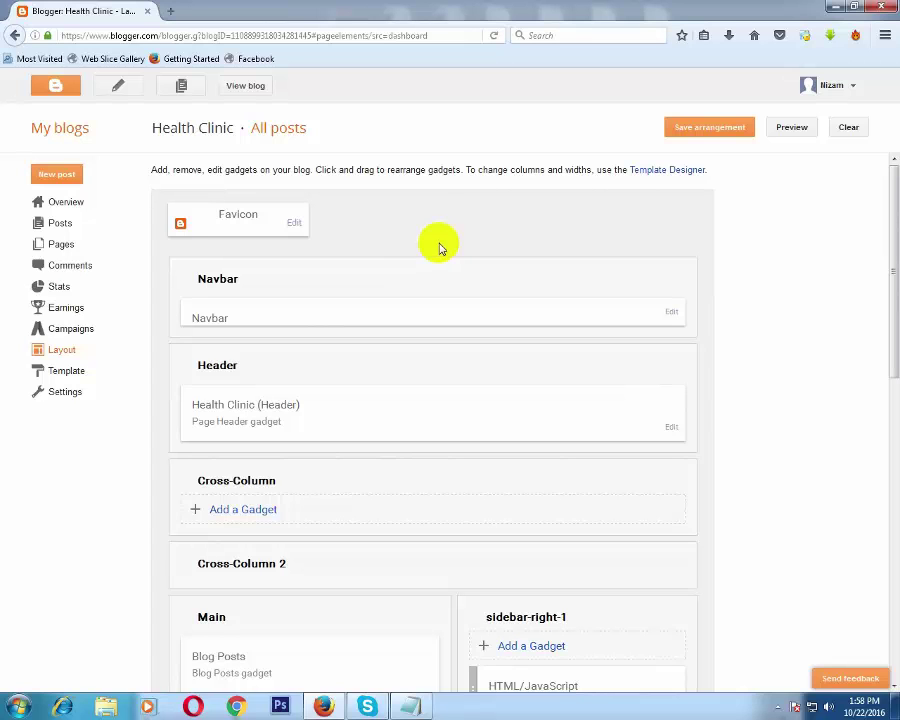
pyautogui.scroll(-5, 443, 247)
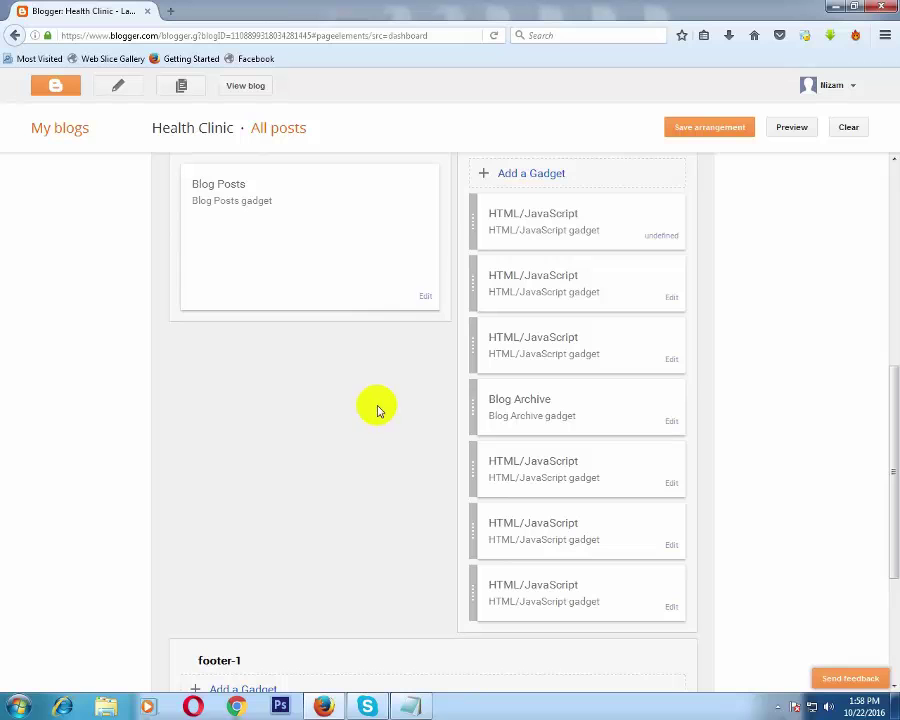
pyautogui.scroll(5, 791, 386)
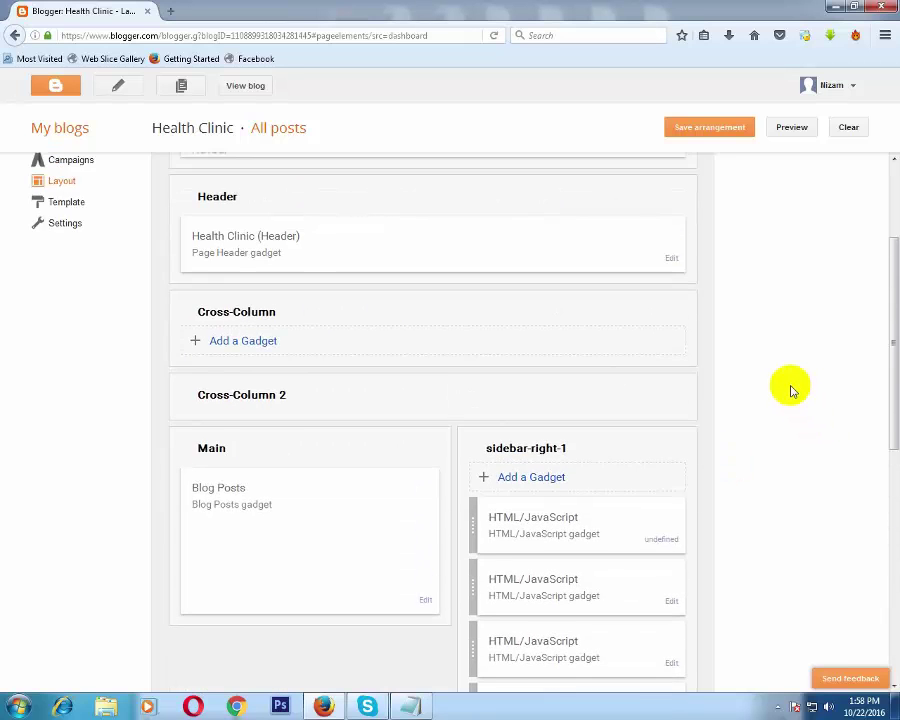
pyautogui.scroll(1, 791, 386)
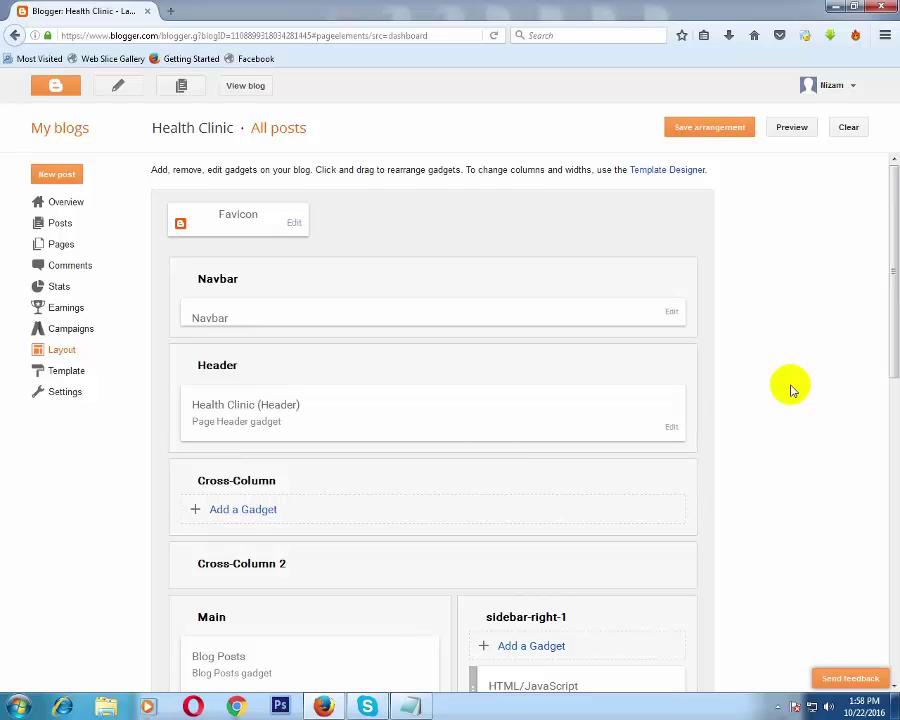
pyautogui.moveTo(891, 297); pyautogui.dragTo(893, 473)
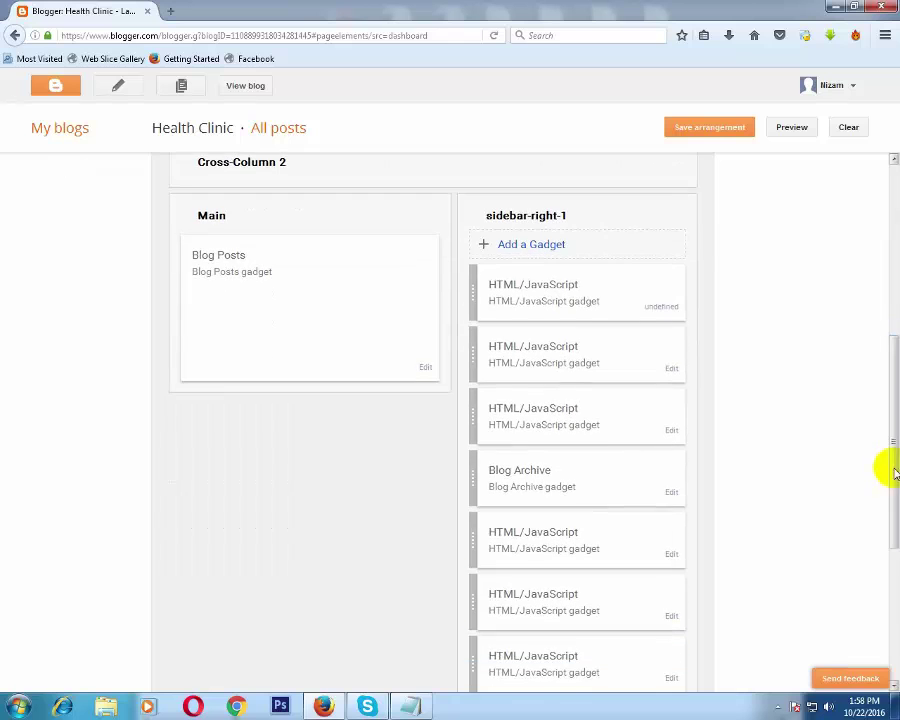
pyautogui.scroll(3, 779, 386)
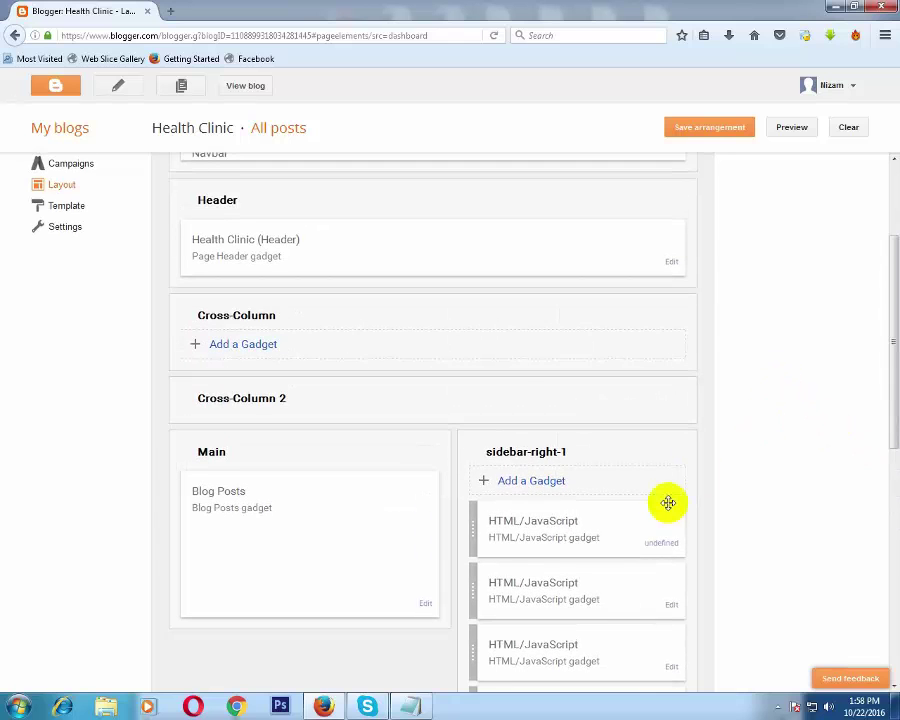
# Move the first HTML/JavaScript gadget from sidebar-right-1 into the Cross-Column 2 section of the layout
pyautogui.scroll(-2, 752, 450)
pyautogui.scroll(4, 767, 420)
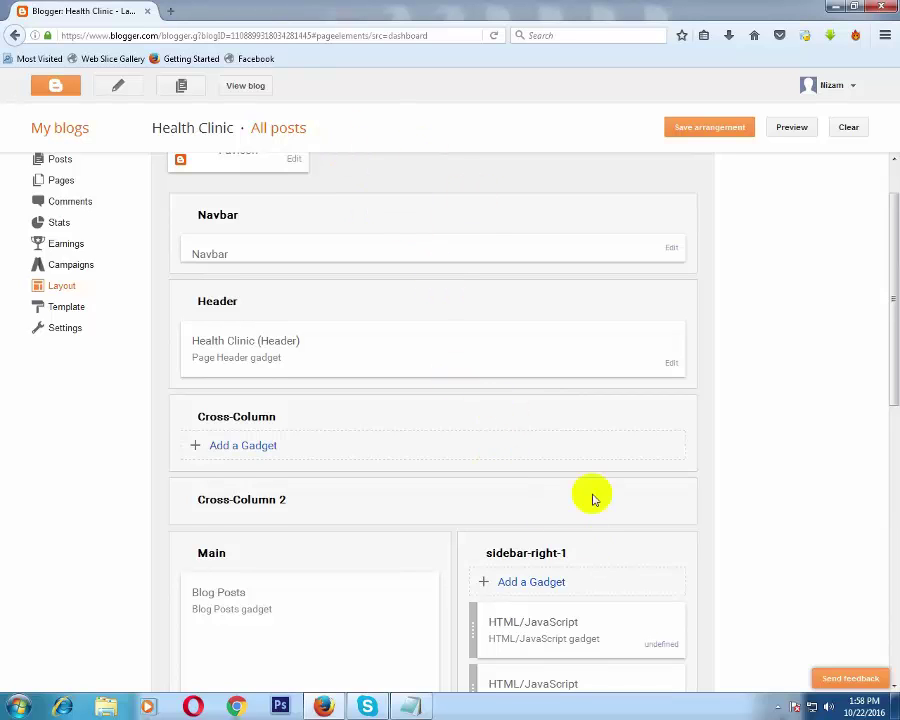
pyautogui.scroll(-1, 570, 460)
pyautogui.moveTo(548, 526); pyautogui.dragTo(450, 414)
pyautogui.scroll(-2, 737, 402)
pyautogui.scroll(1, 595, 360)
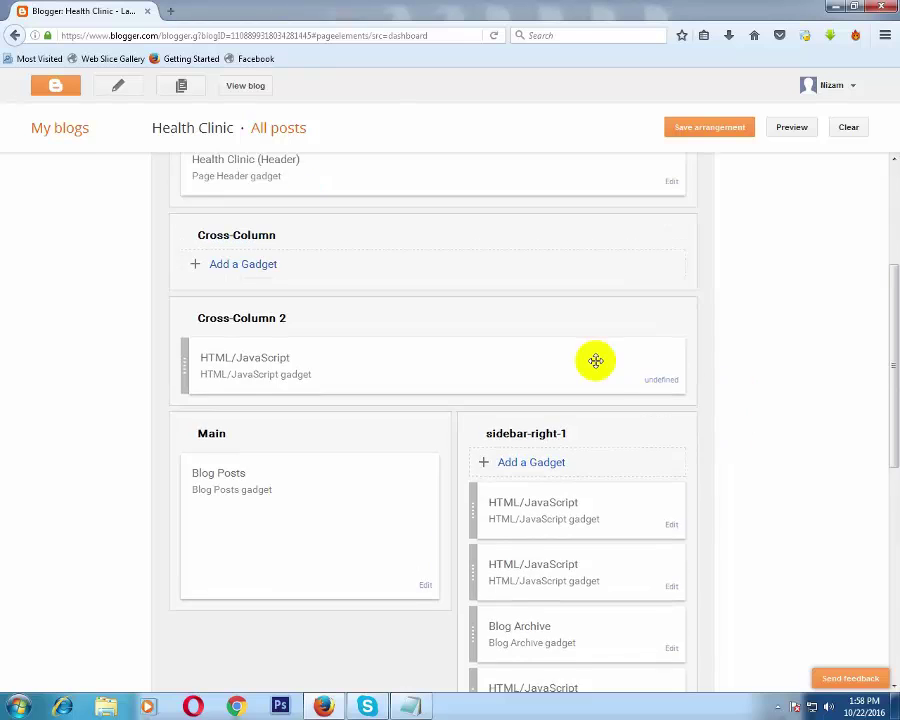
pyautogui.moveTo(595, 360); pyautogui.dragTo(600, 410)
pyautogui.scroll(-3, 766, 394)
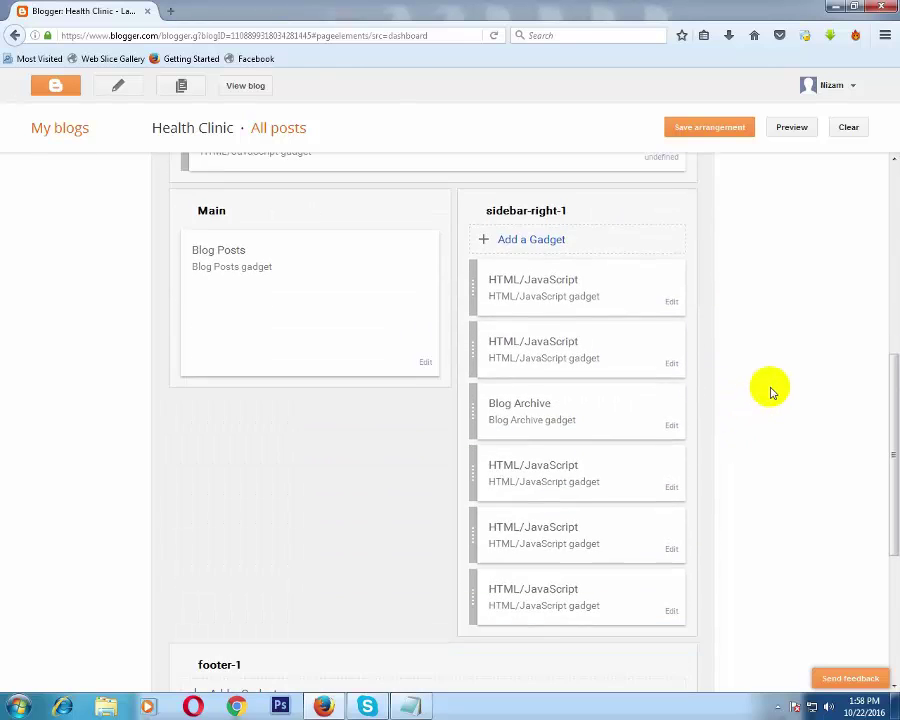
pyautogui.click(171, 11)
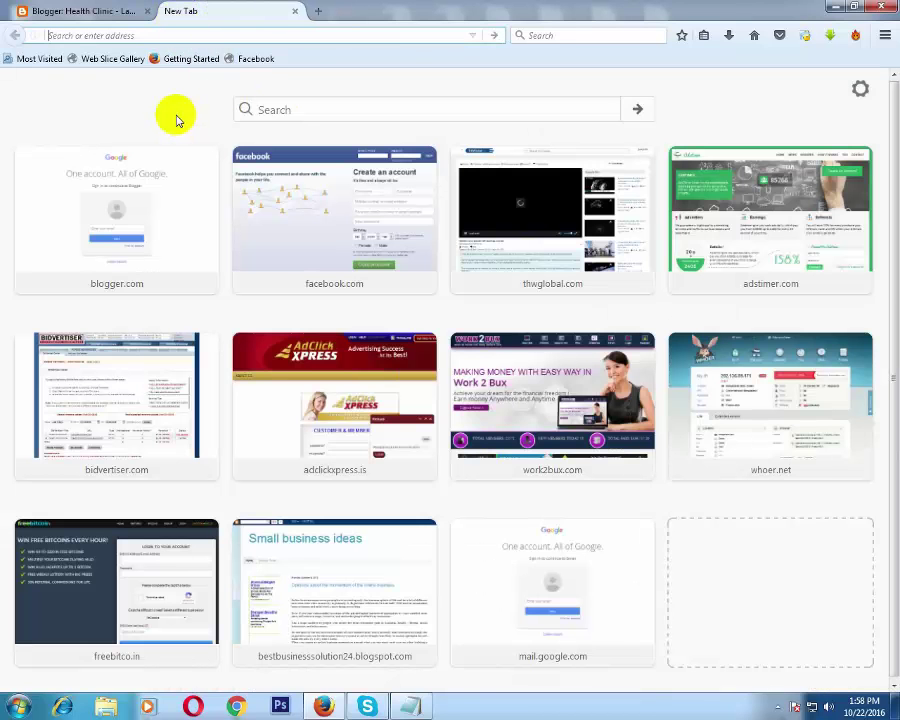
pyautogui.click(114, 14)
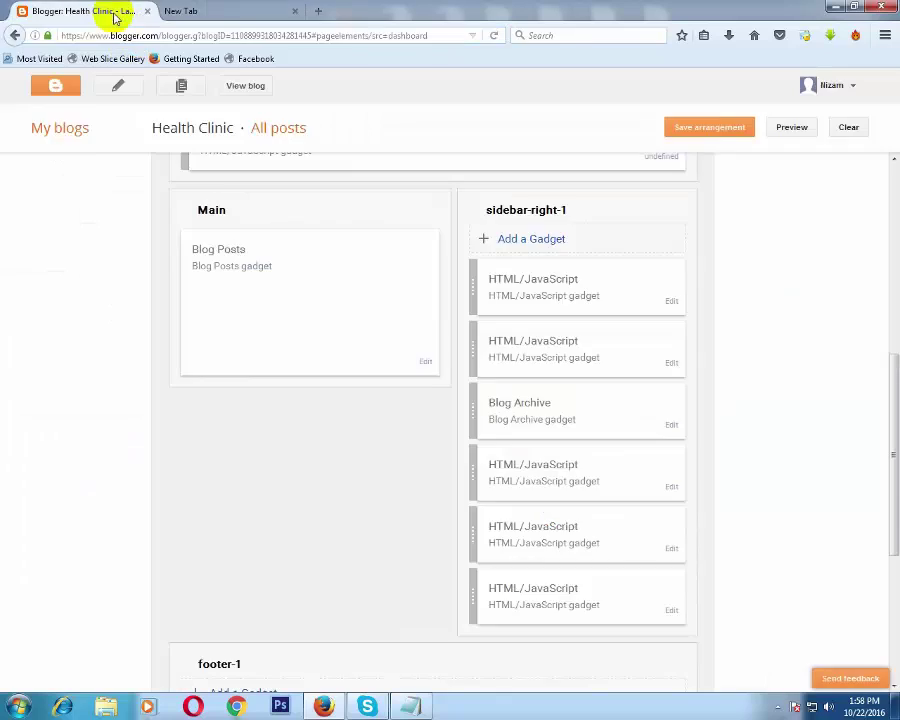
pyautogui.click(224, 20)
pyautogui.click(90, 15)
pyautogui.click(203, 16)
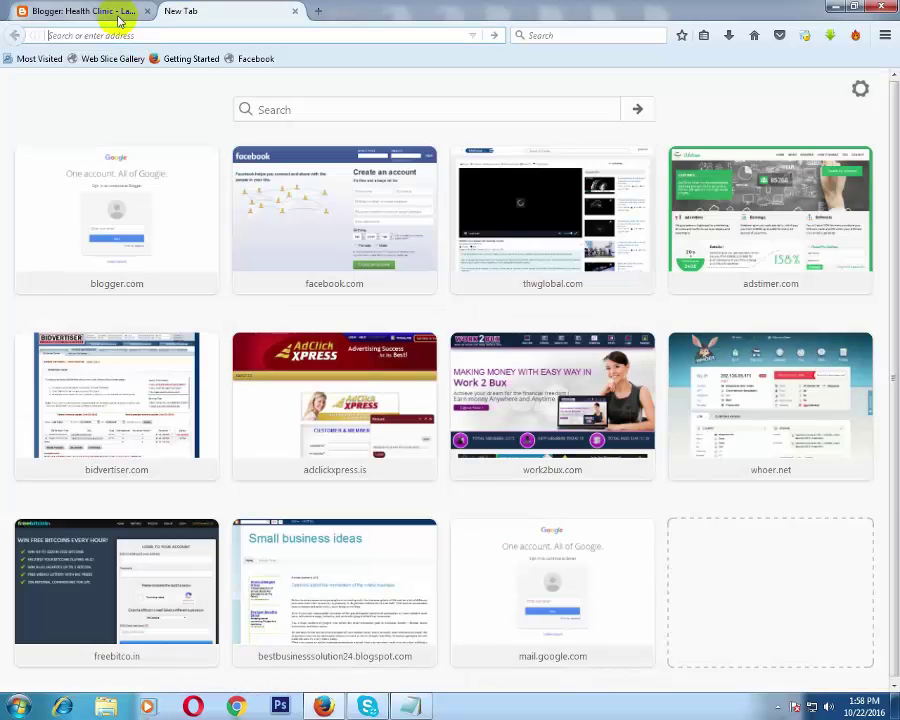
pyautogui.click(120, 12)
pyautogui.click(203, 14)
pyautogui.click(86, 10)
pyautogui.click(227, 13)
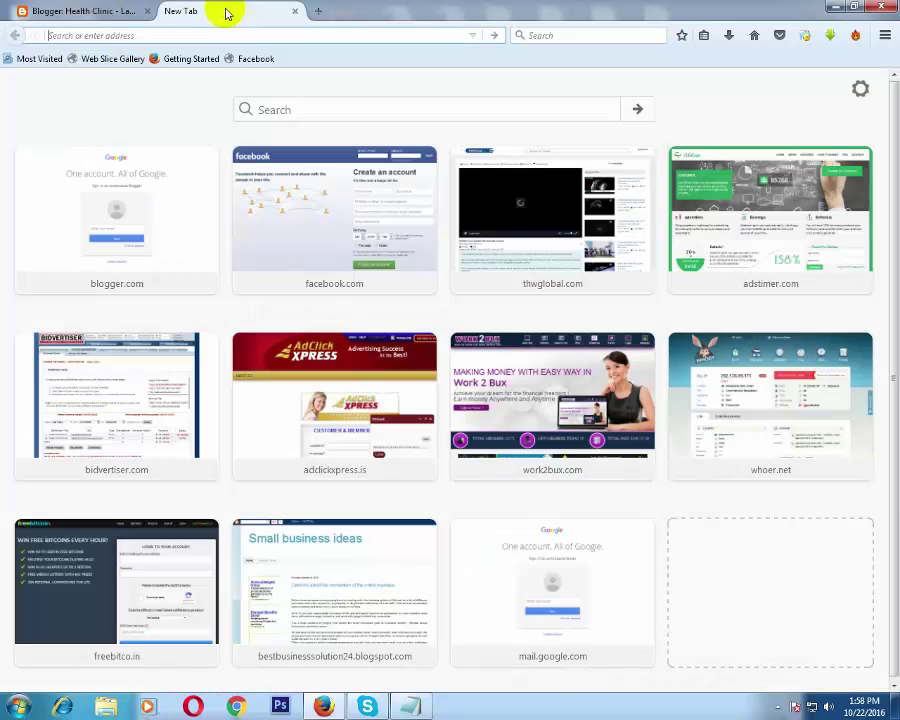
pyautogui.click(295, 11)
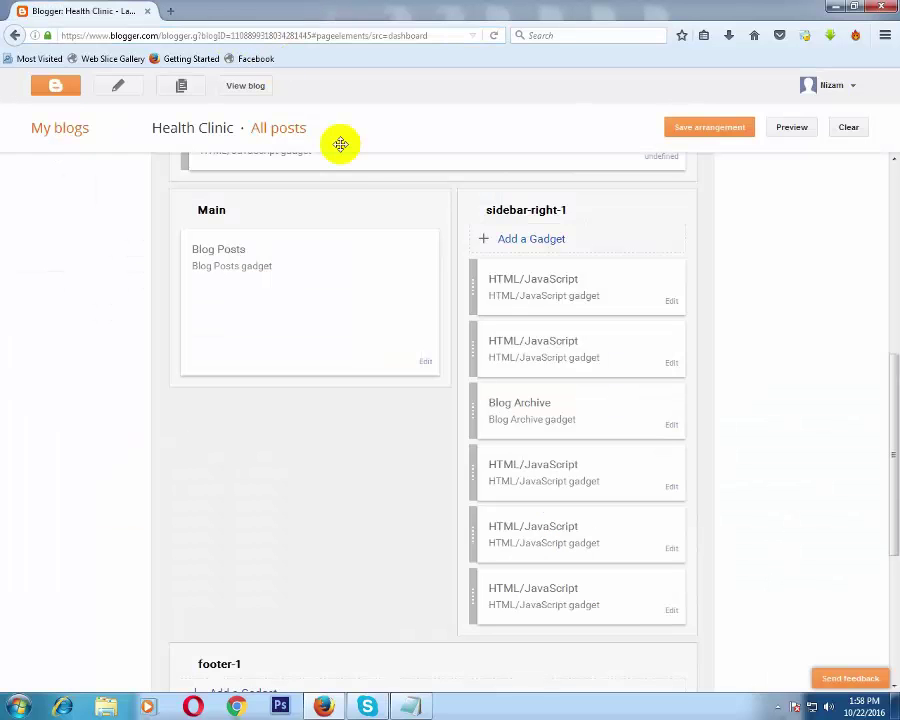
pyautogui.scroll(5, 335, 452)
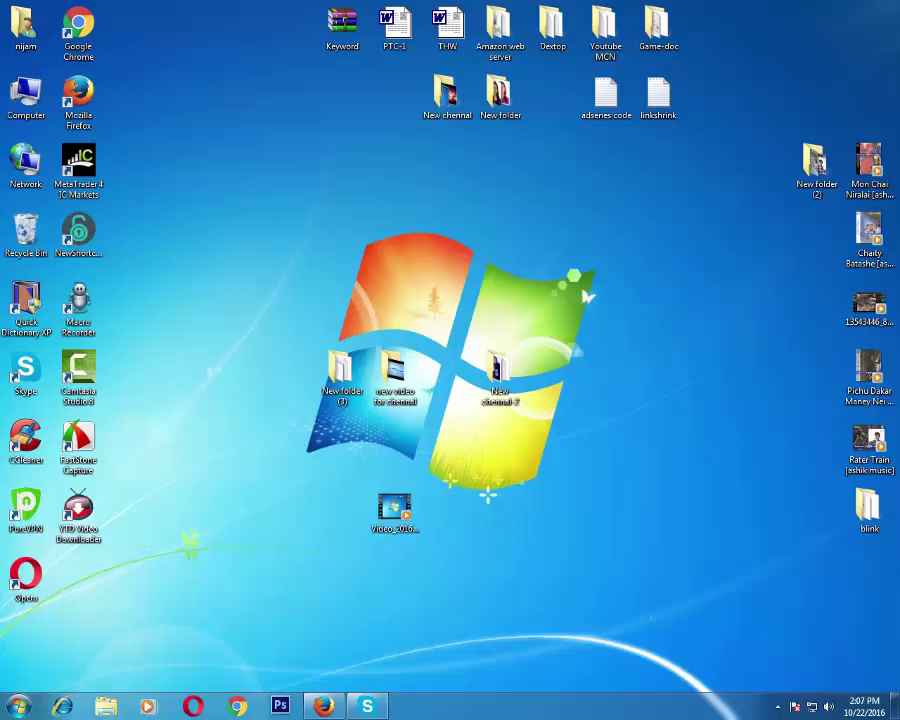